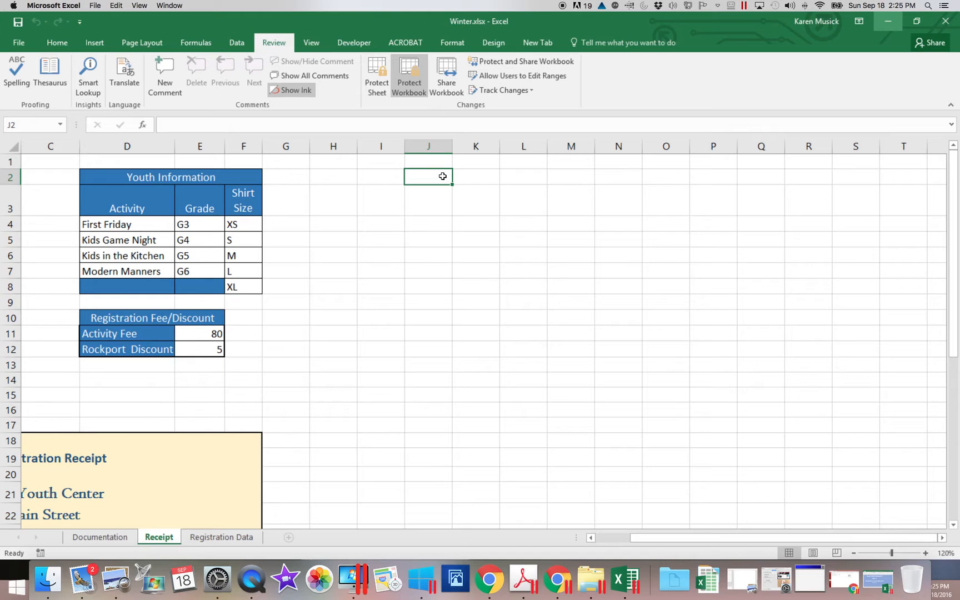
# Step: Enter the text "This is a NOT a comment, this is text in a cell" in cell J2
pyautogui.write('This ')
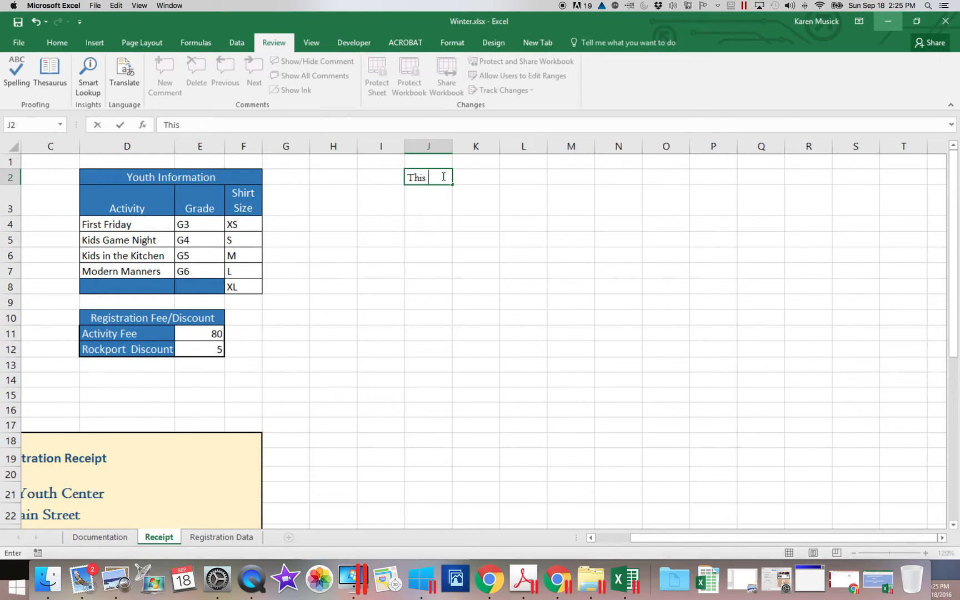
pyautogui.write('is a')
pyautogui.write(' comma')
pyautogui.write('nt')
pyautogui.press('BackSpace')
pyautogui.press('BackSpace')
pyautogui.press('BackSpace')
pyautogui.press('BackSpace')
pyautogui.press('BackSpace')
pyautogui.press('BackSpace')
pyautogui.press('BackSpace')
pyautogui.press('BackSpace')
pyautogui.write('NOT a com')
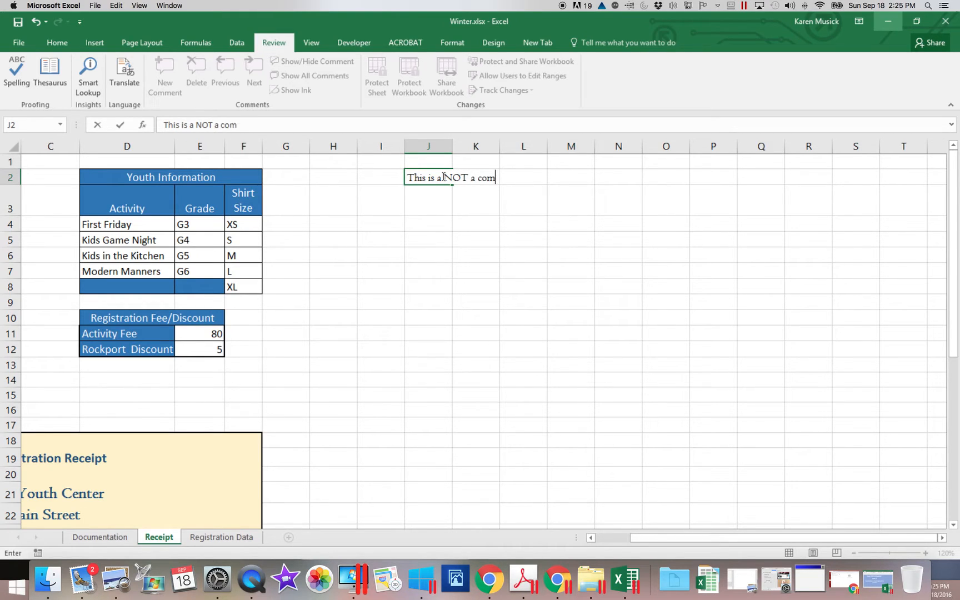
pyautogui.write('ment, this is text in a cell')
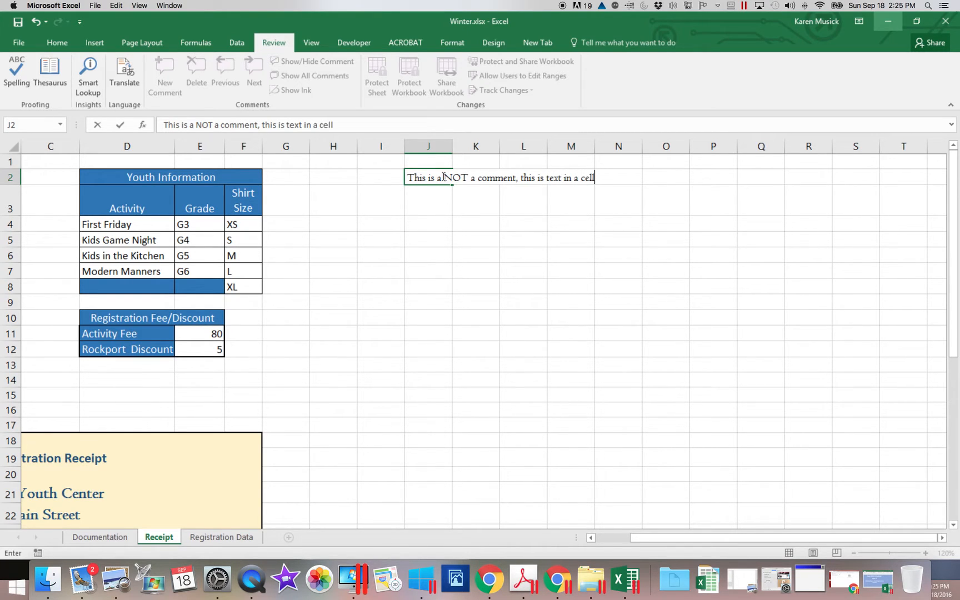
pyautogui.press('Return')
# Step: Add a new comment to cell J2 reading "This is a comment."
pyautogui.click(442, 176)
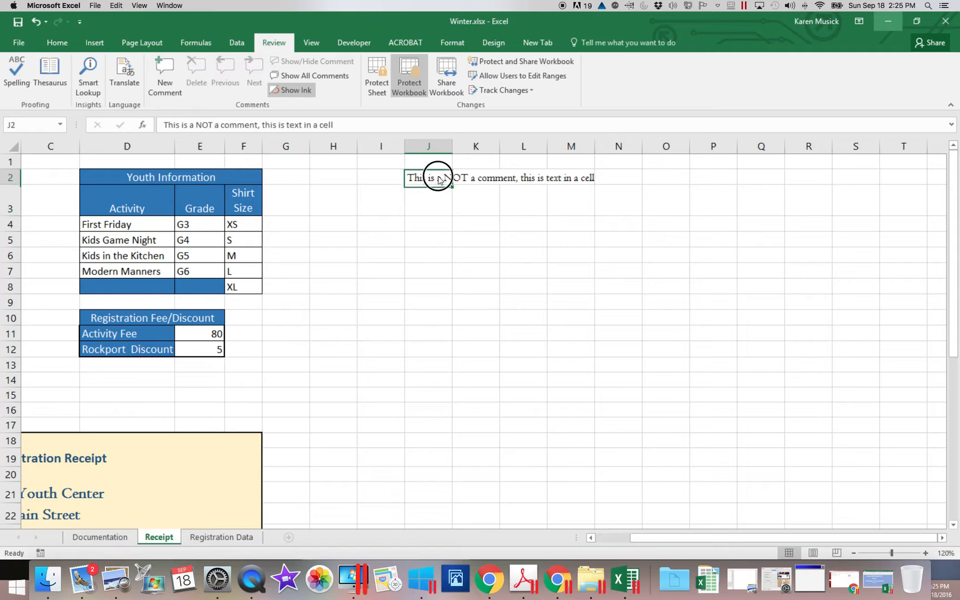
pyautogui.moveTo(634, 538); pyautogui.dragTo(594, 536)
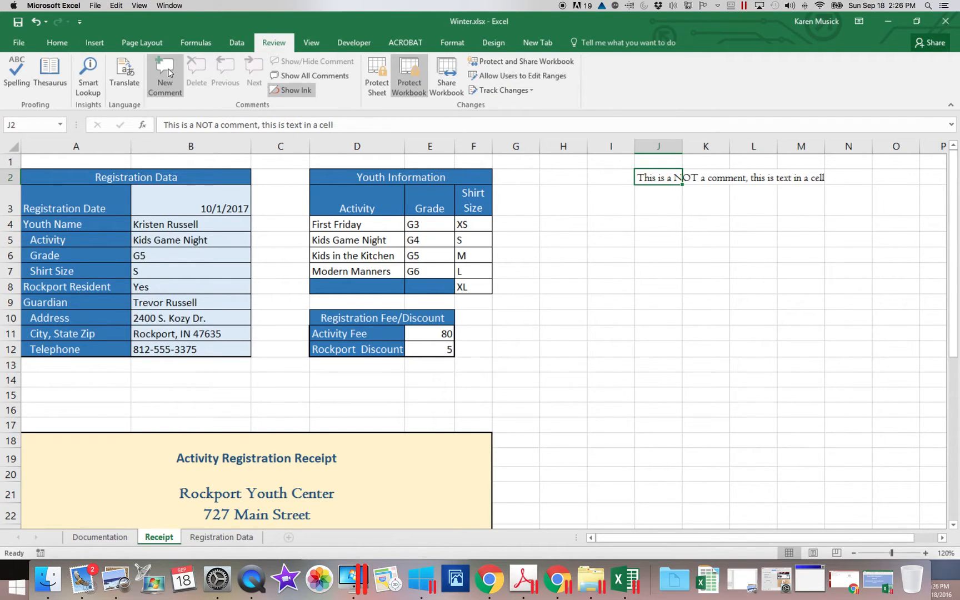
pyautogui.click(669, 179)
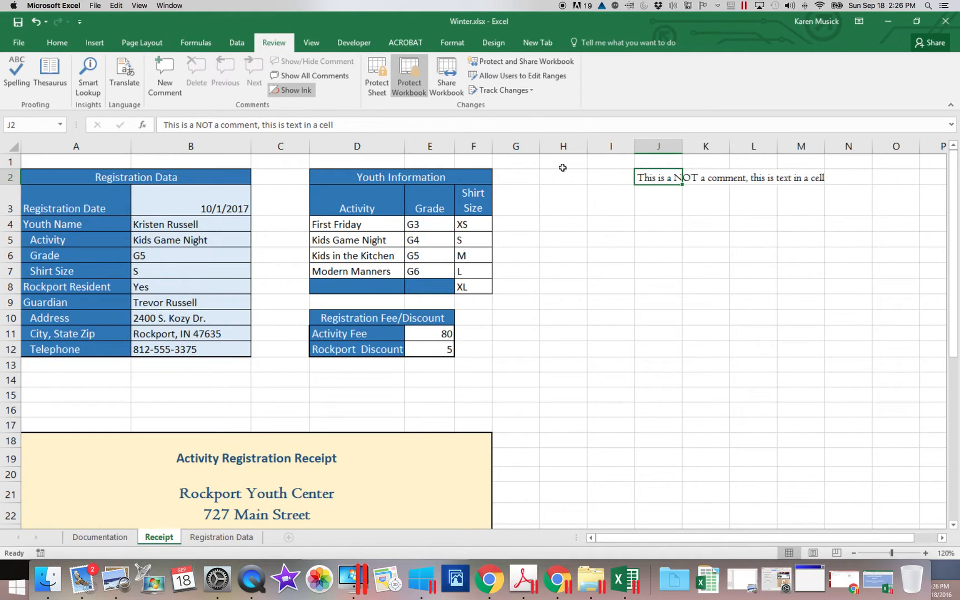
pyautogui.click(168, 82)
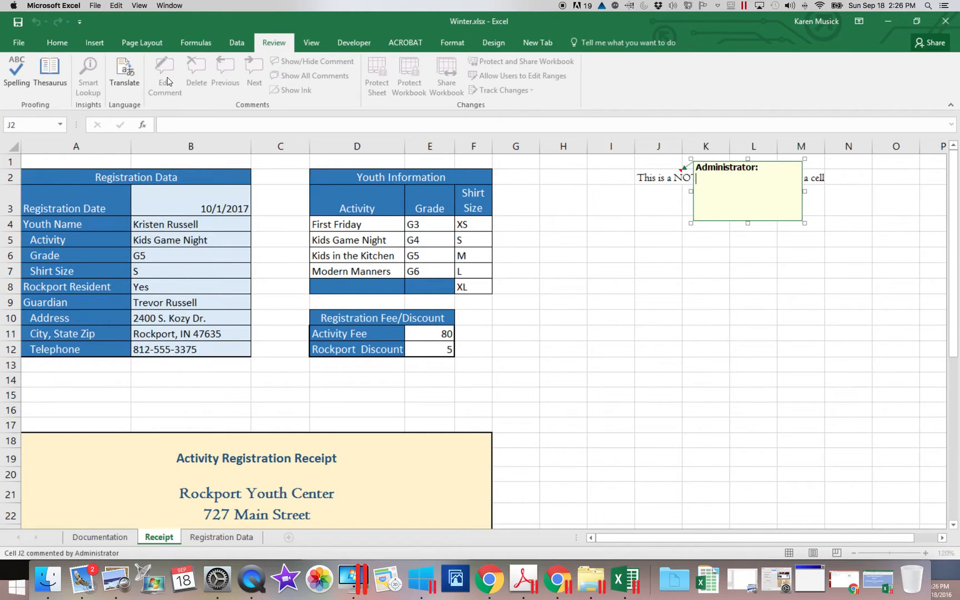
pyautogui.write('This is a comment.')
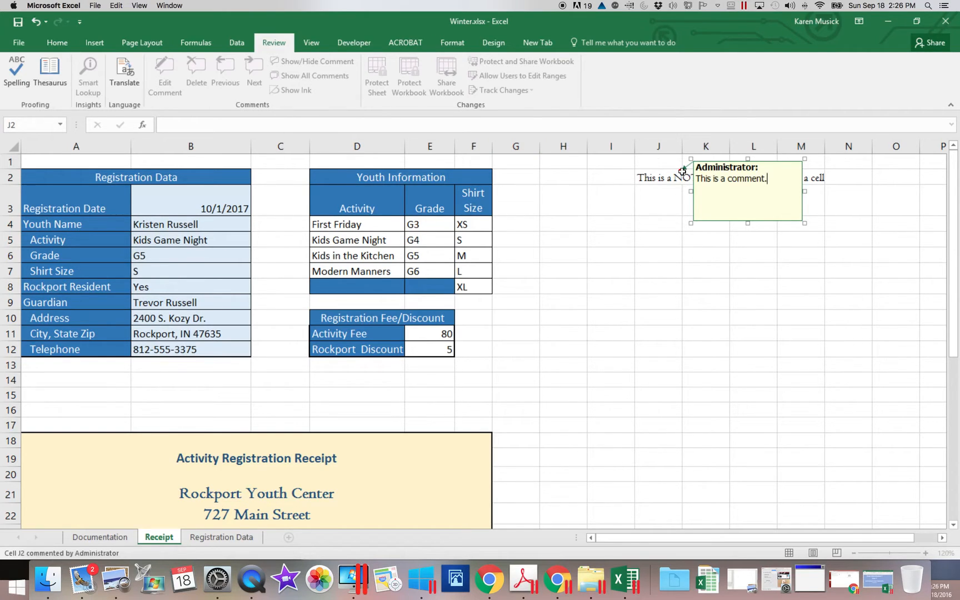
# Step: Remove the "Administrator:" author line from the J2 comment so that only the comment text is left, and finish editing
pyautogui.moveTo(767, 168); pyautogui.dragTo(690, 168)
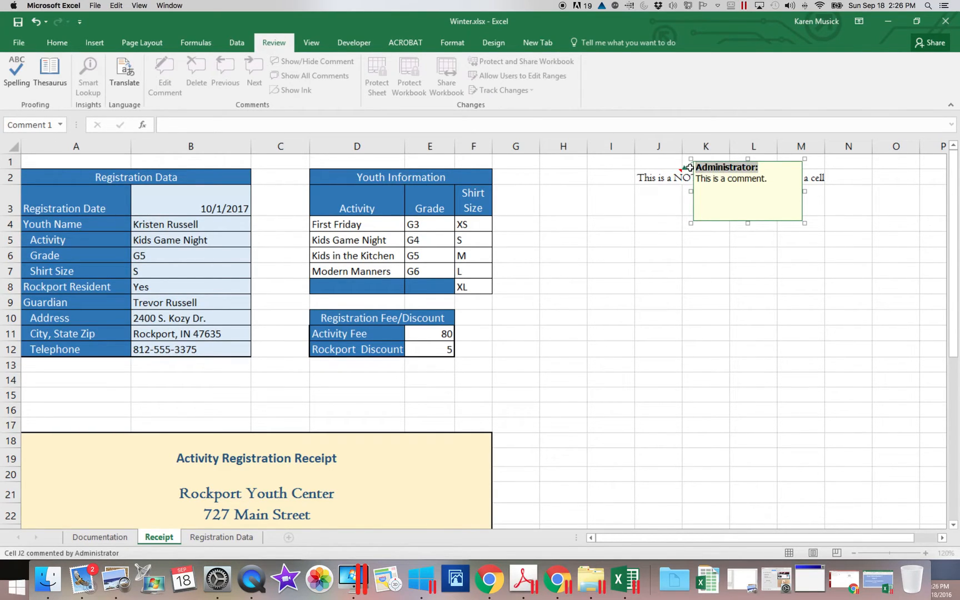
pyautogui.press('BackSpace')
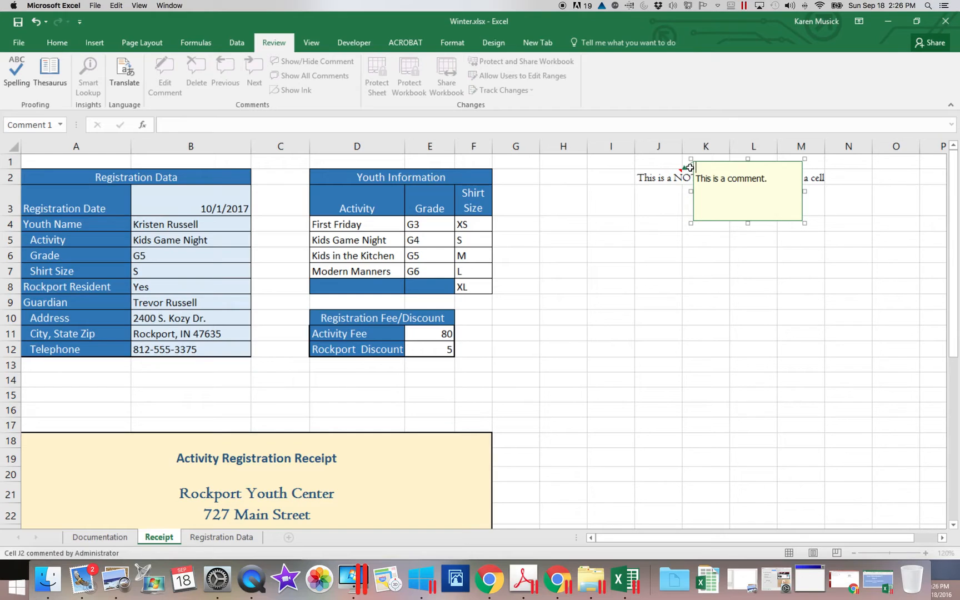
pyautogui.press('Down')
pyautogui.press('BackSpace')
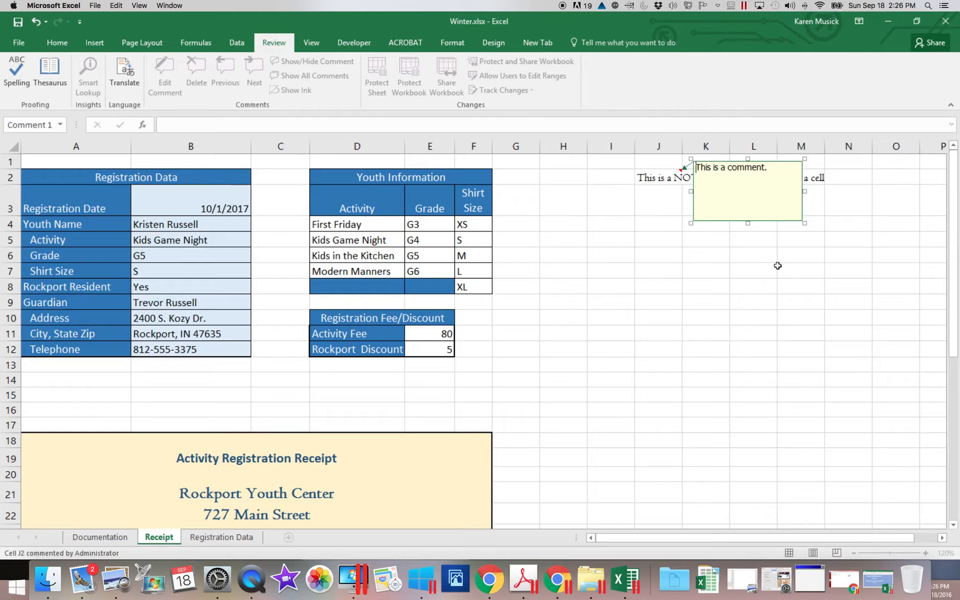
pyautogui.click(745, 253)
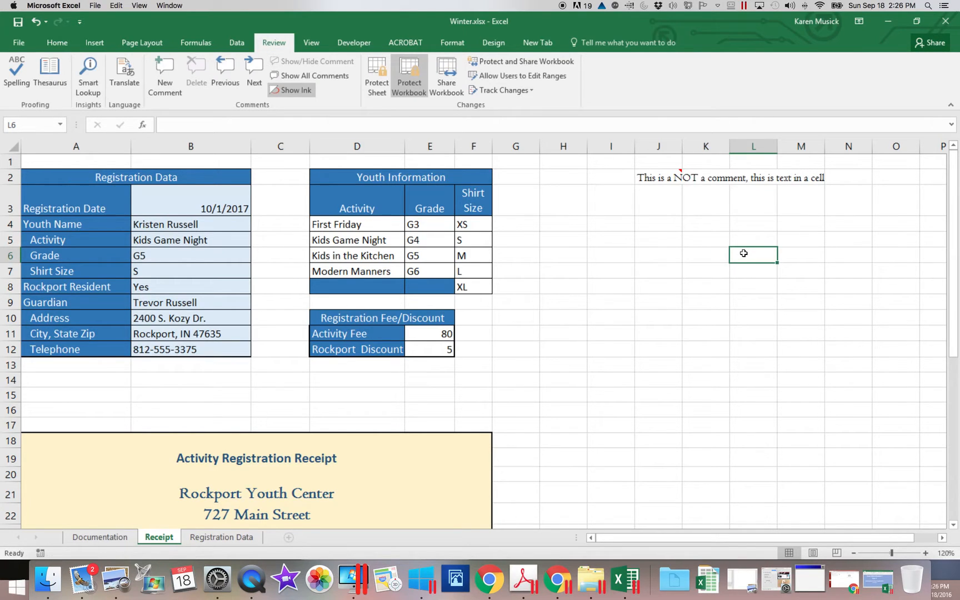
# Step: Display the comment attached to cell J2 to check its text
pyautogui.scroll(-3, 776, 259)
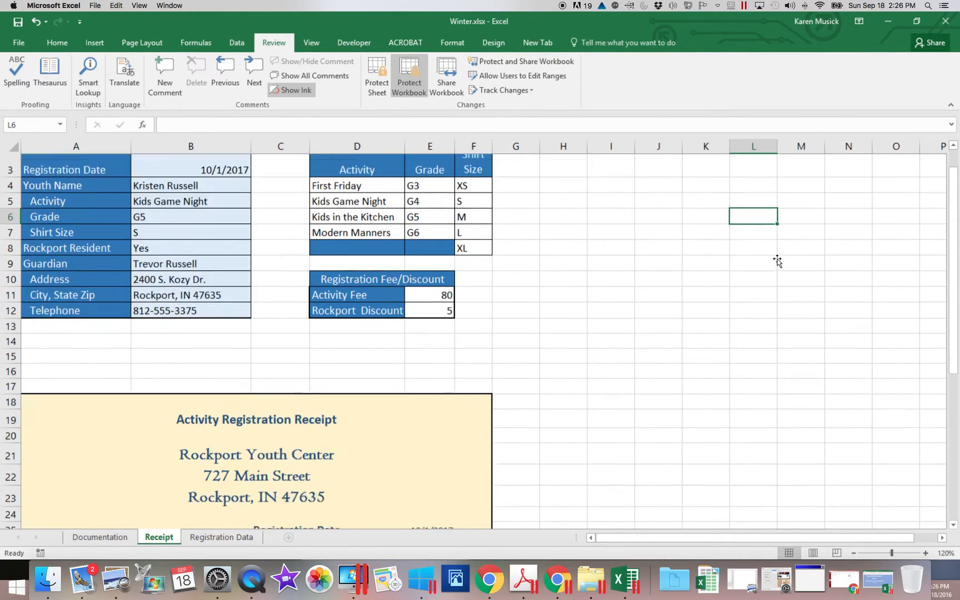
pyautogui.moveTo(952, 292); pyautogui.dragTo(953, 214)
pyautogui.hscroll(3, 926, 210)
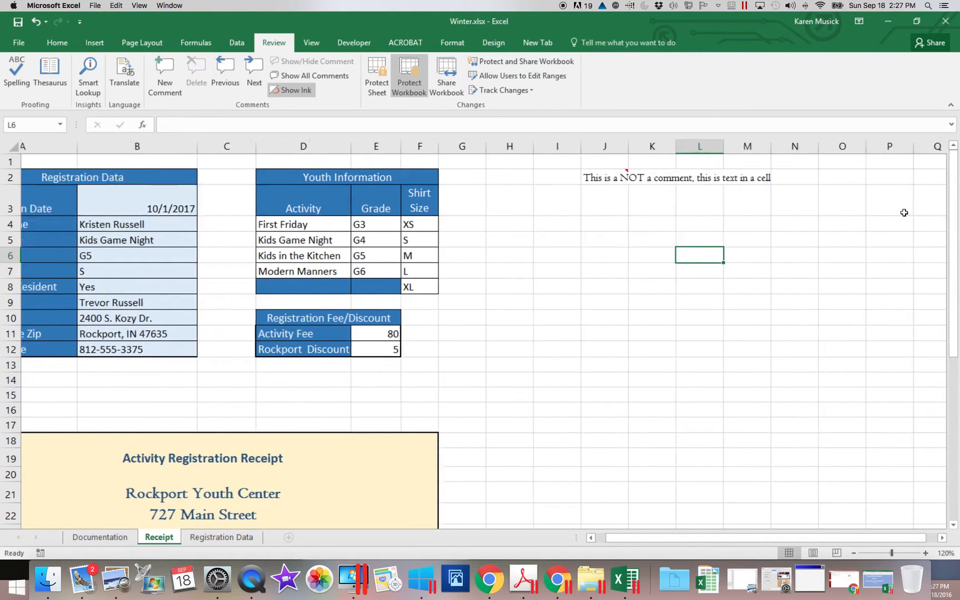
pyautogui.moveTo(744, 536); pyautogui.dragTo(663, 536)
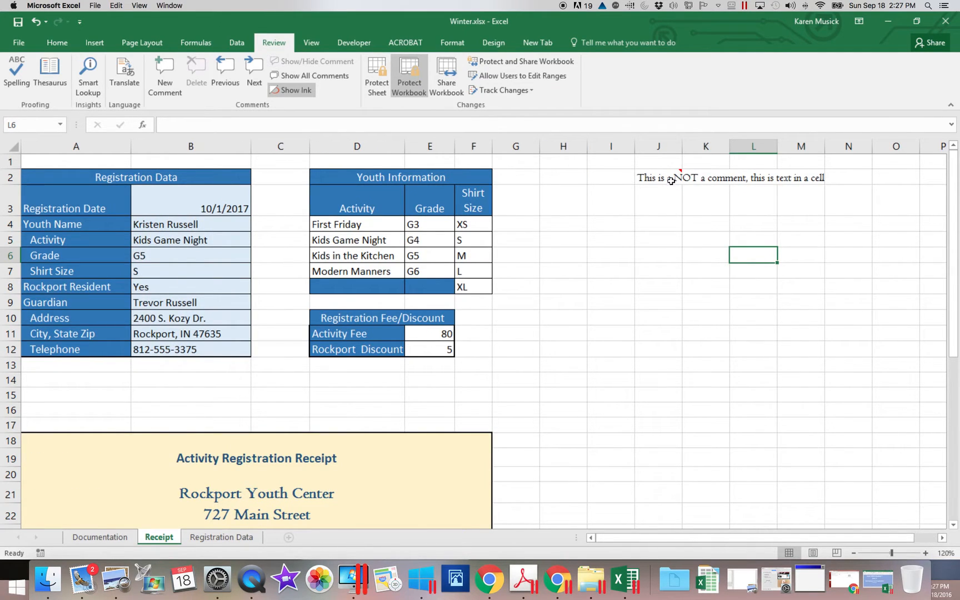
pyautogui.moveTo(667, 178)
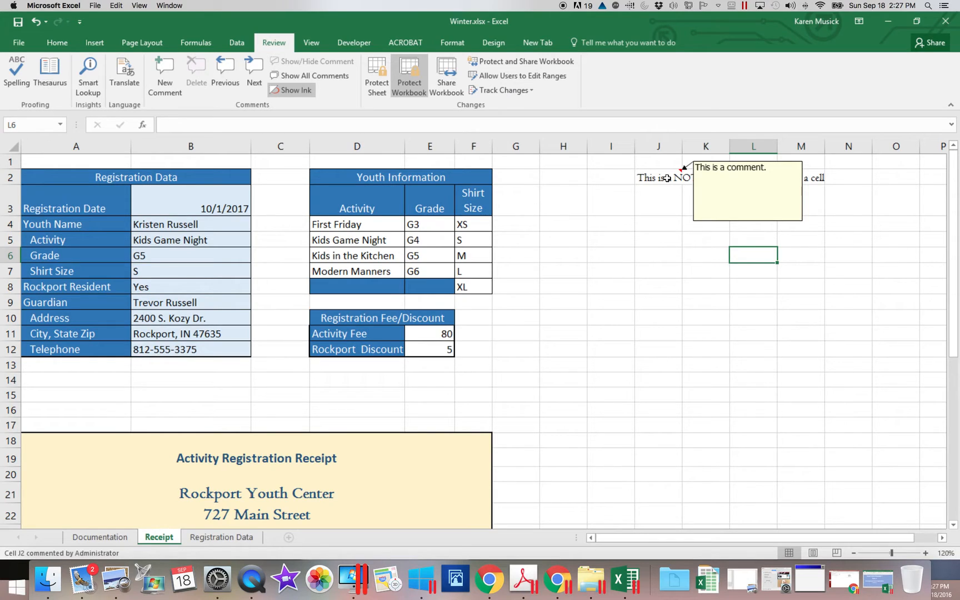
pyautogui.click(666, 178)
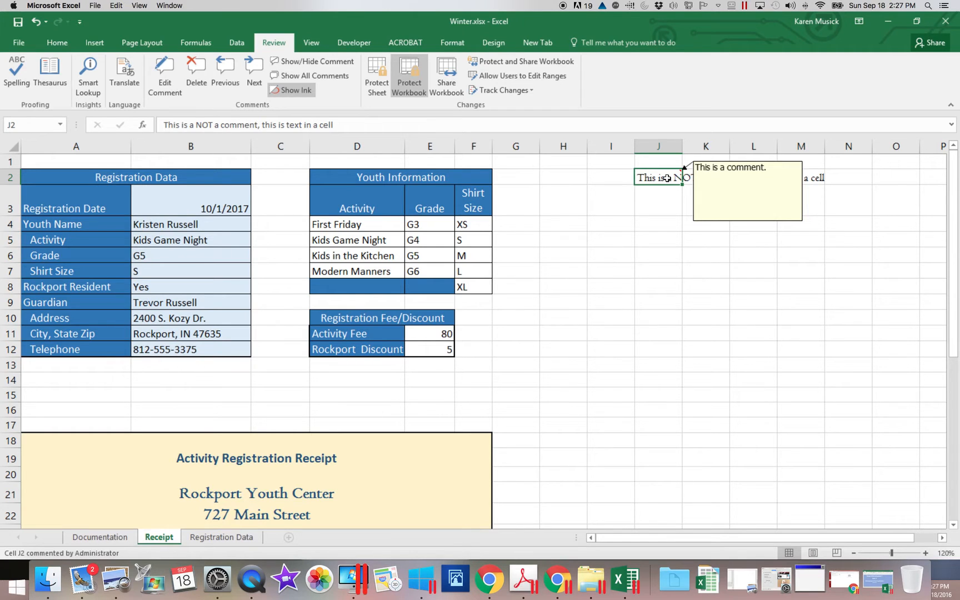
# Step: Add a comment to the Registration Data heading in A2: "Enter all data from the Registration Form into cells B3 through B11."
pyautogui.hscroll(15, 705, 210)
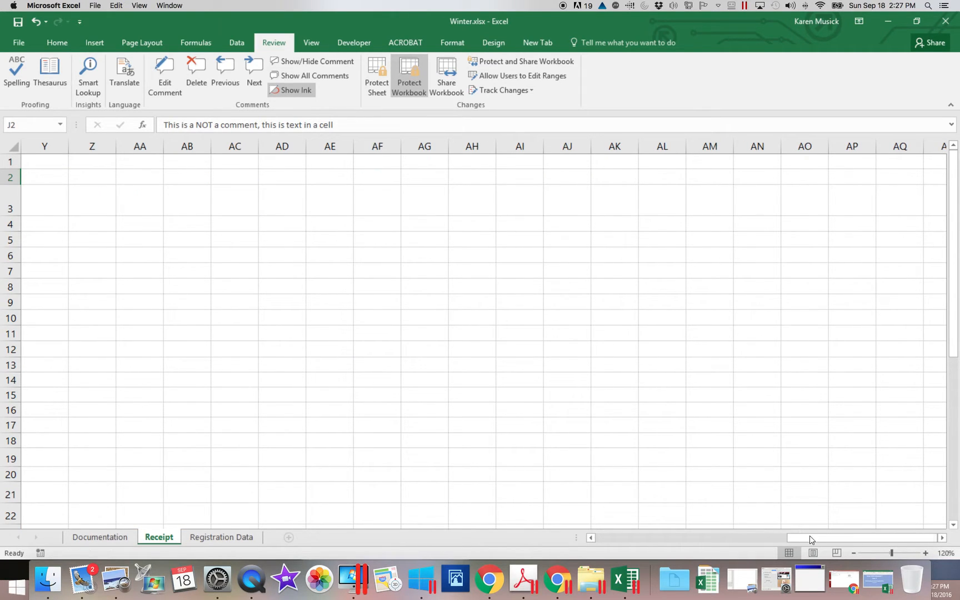
pyautogui.click(606, 538)
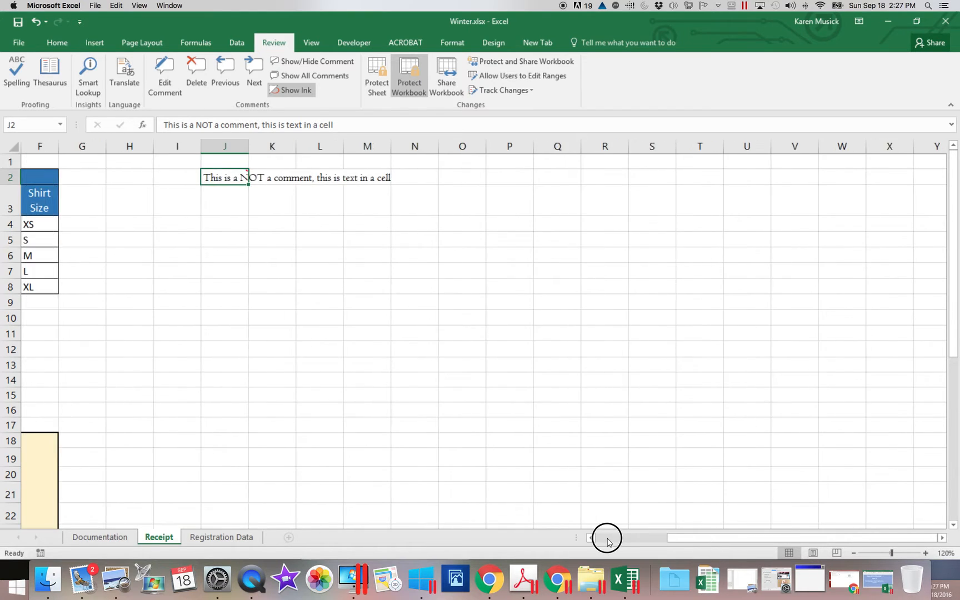
pyautogui.click(607, 538)
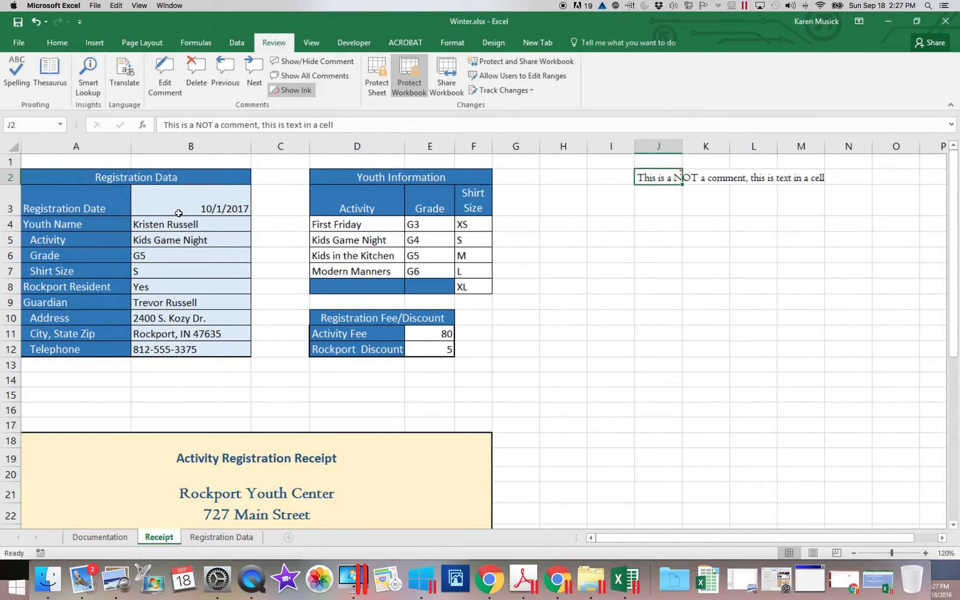
pyautogui.click(76, 178)
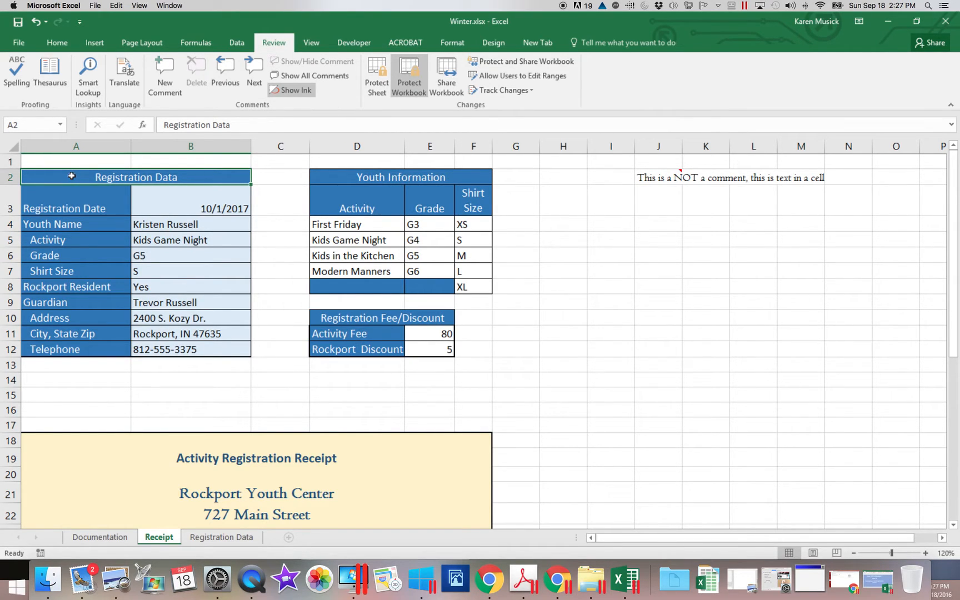
pyautogui.click(167, 81)
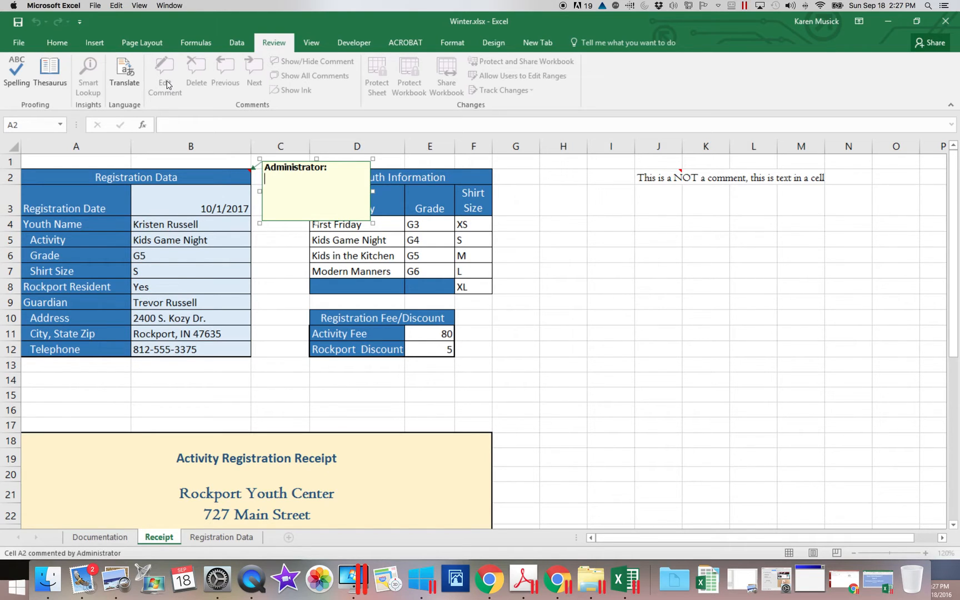
pyautogui.write('Enter all data from the Regi')
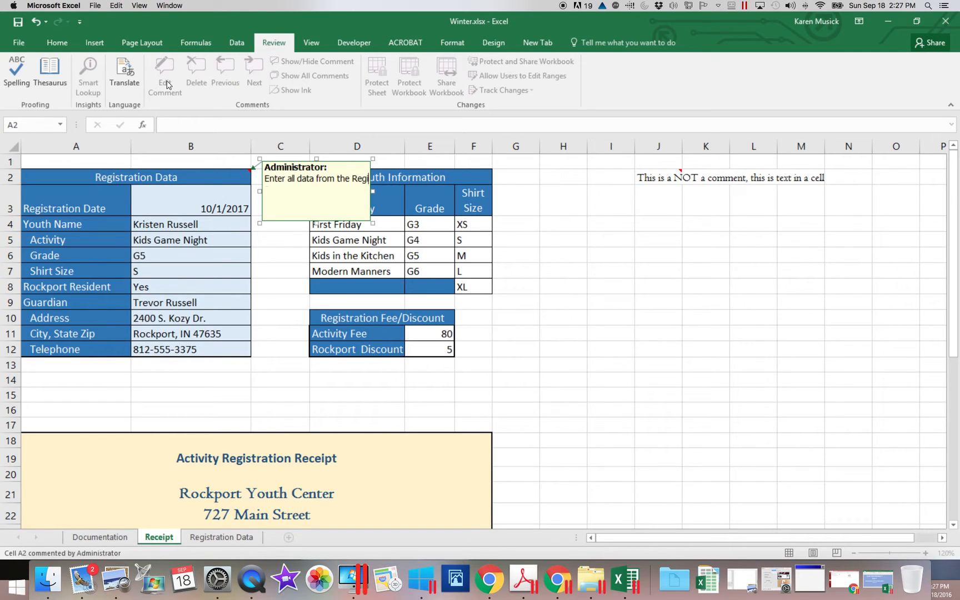
pyautogui.write('stration Form into c')
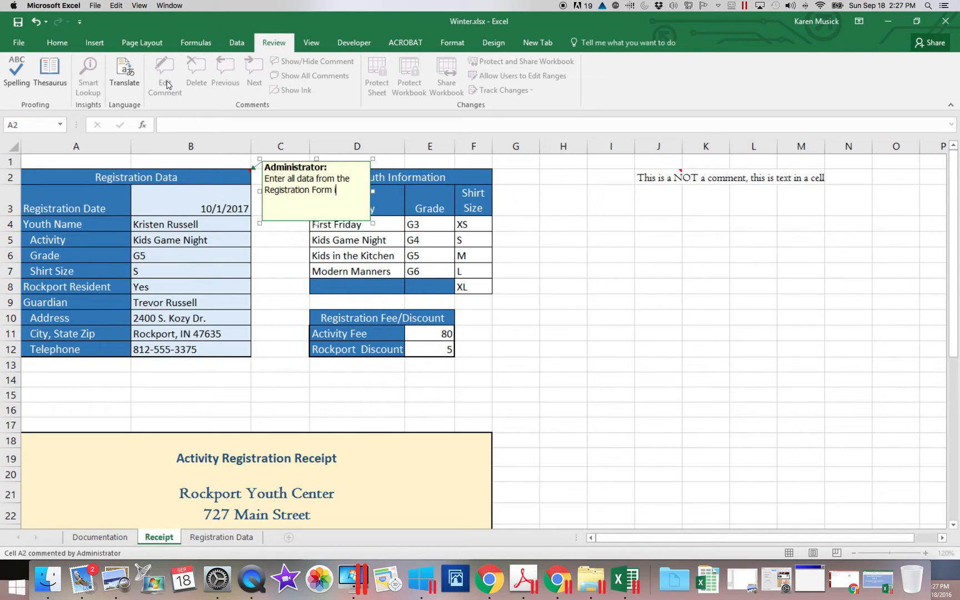
pyautogui.write('ells B3 thr')
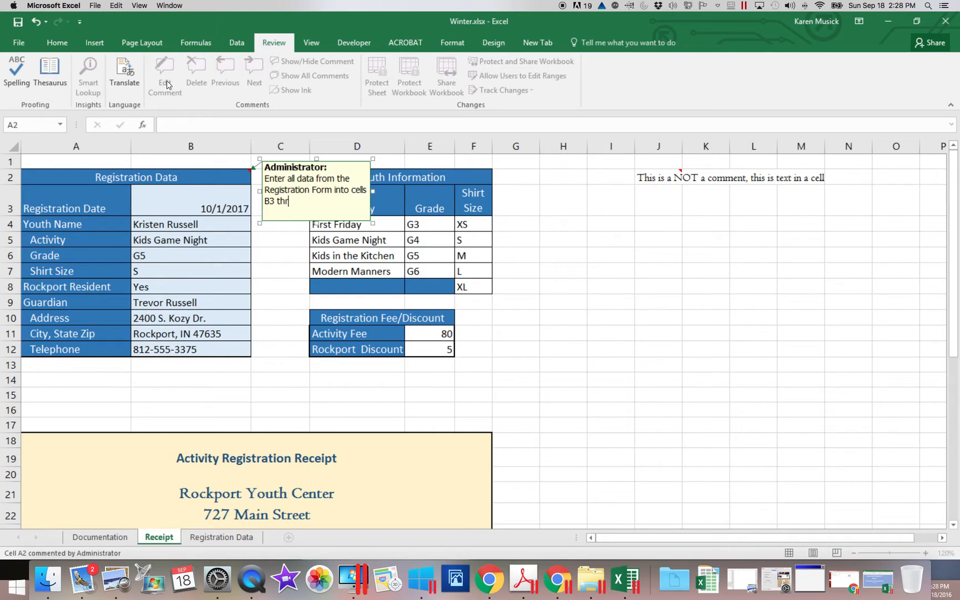
pyautogui.write('ough B11.')
# Step: Change "Form" to lowercase "form" in the Registration Data comment and finish editing it
pyautogui.click(322, 191)
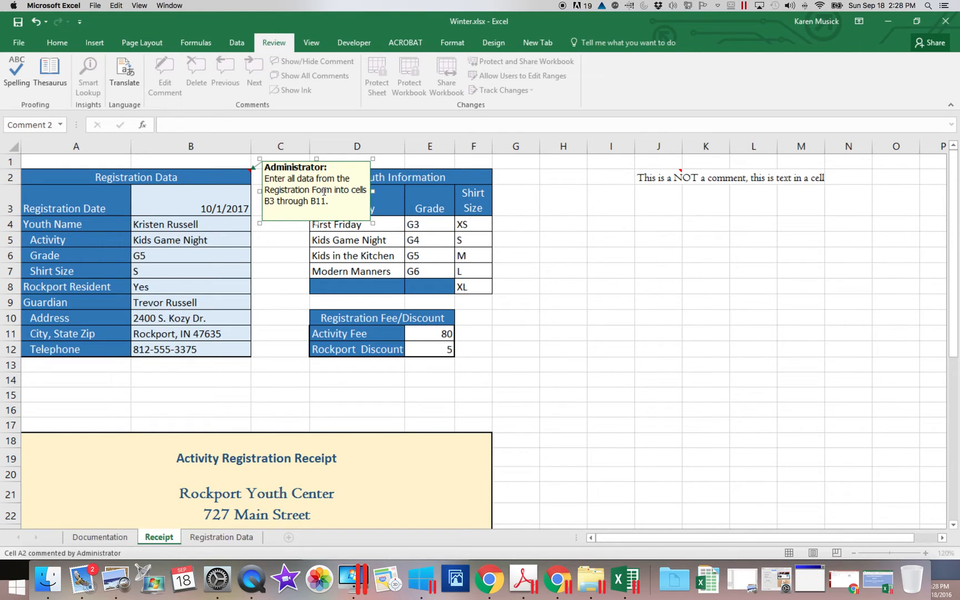
pyautogui.press('BackSpace')
pyautogui.write('f')
pyautogui.click(293, 272)
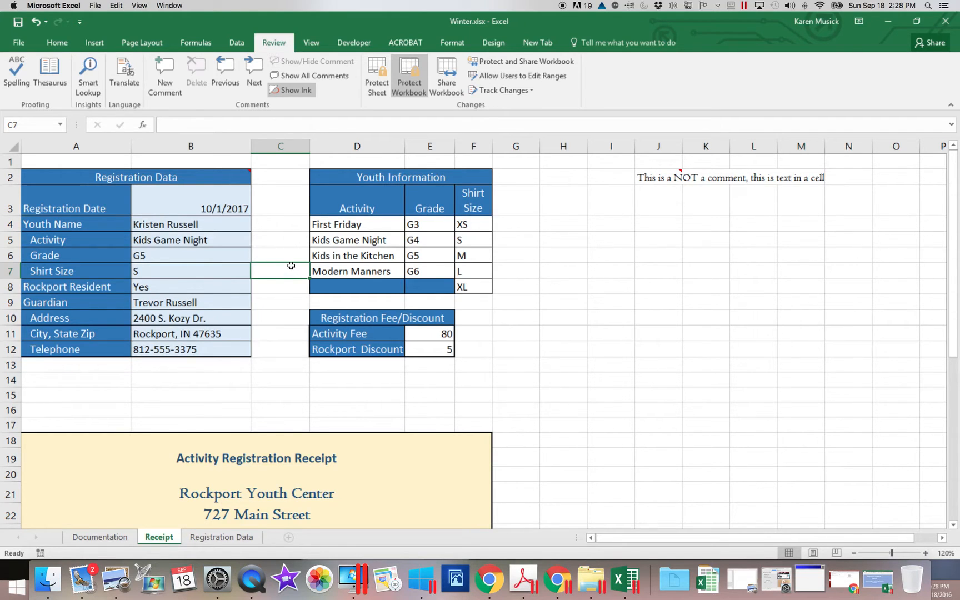
# Step: Show all comments on the Receipt sheet to review them, and hide them again
pyautogui.moveTo(216, 178)
pyautogui.click(209, 181)
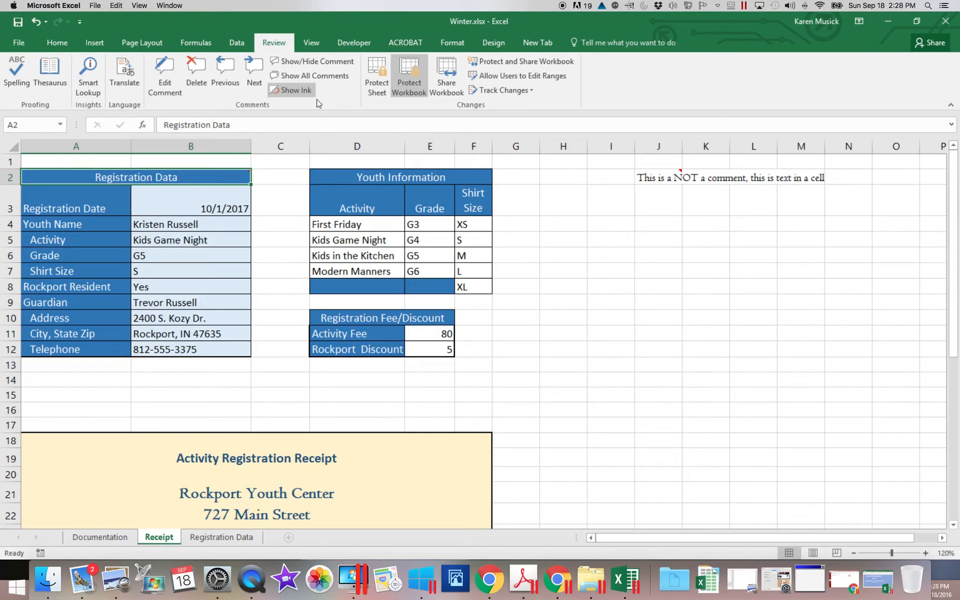
pyautogui.click(335, 76)
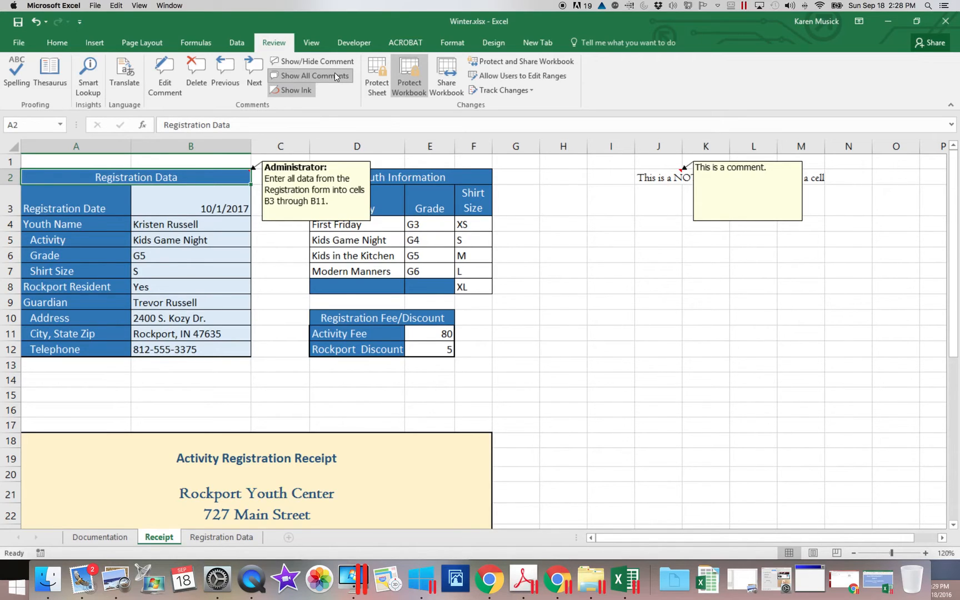
pyautogui.click(329, 78)
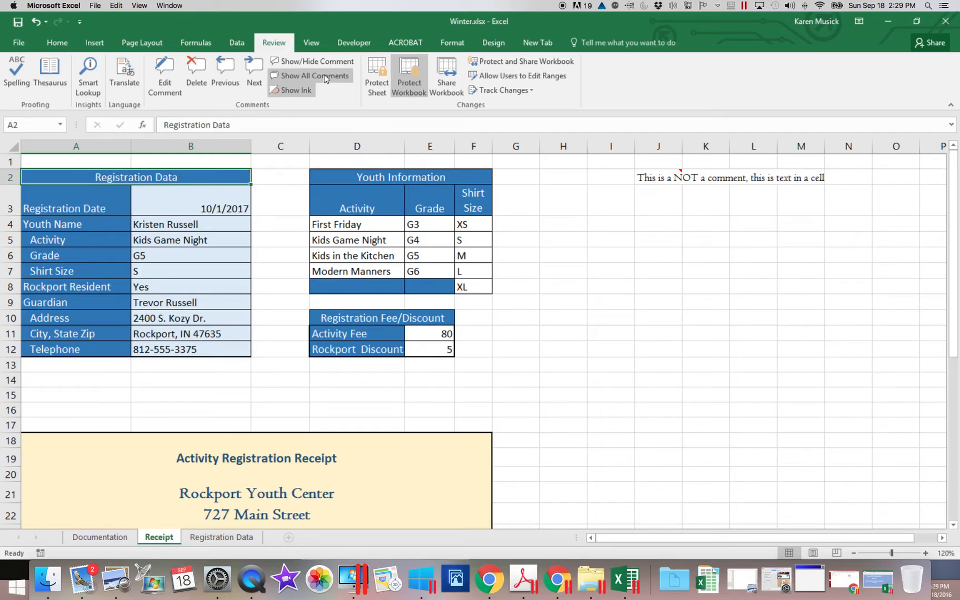
# Step: Edit the comment on the Registration Data heading so the cell range ends at B12, and reselect the heading
pyautogui.moveTo(239, 177)
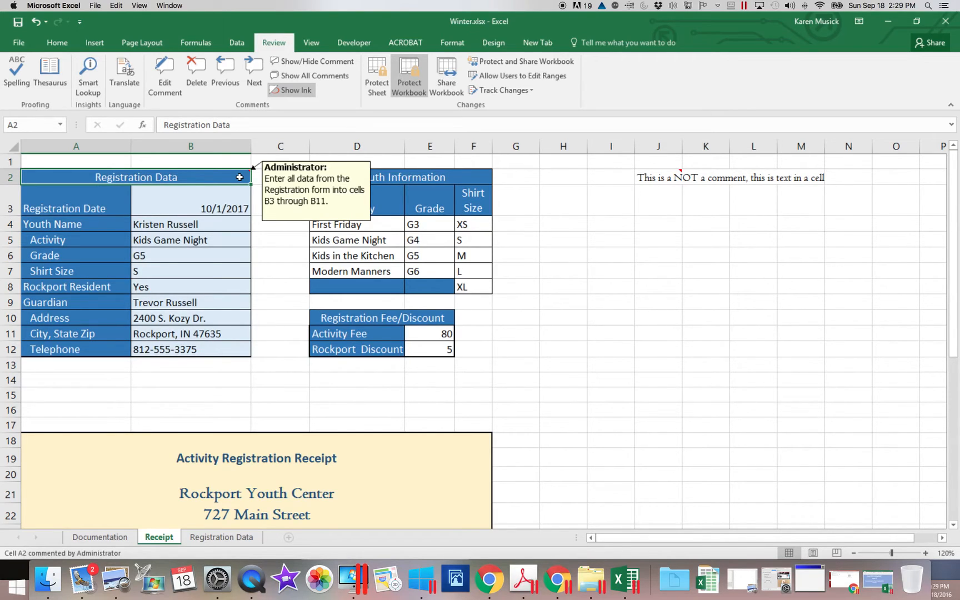
pyautogui.click(168, 85)
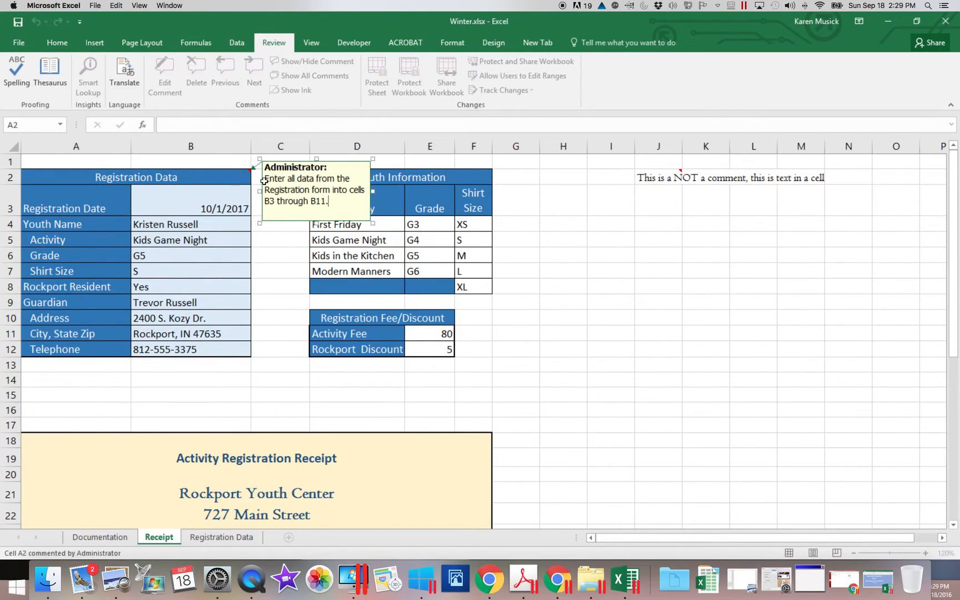
pyautogui.click(322, 202)
pyautogui.press('BackSpace')
pyautogui.write('2')
pyautogui.hscroll(2, 333, 238)
pyautogui.click(501, 254)
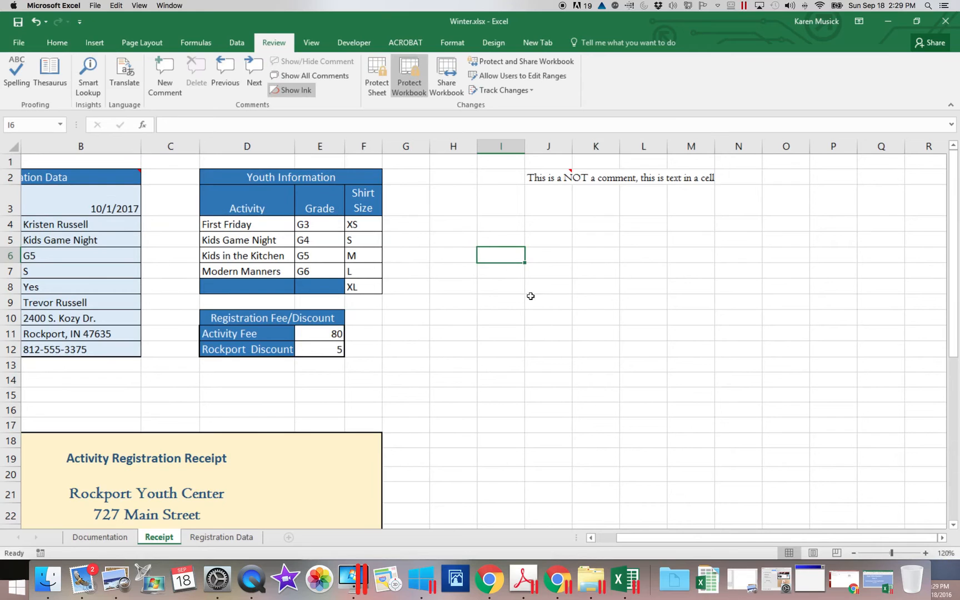
pyautogui.moveTo(649, 537); pyautogui.dragTo(553, 458)
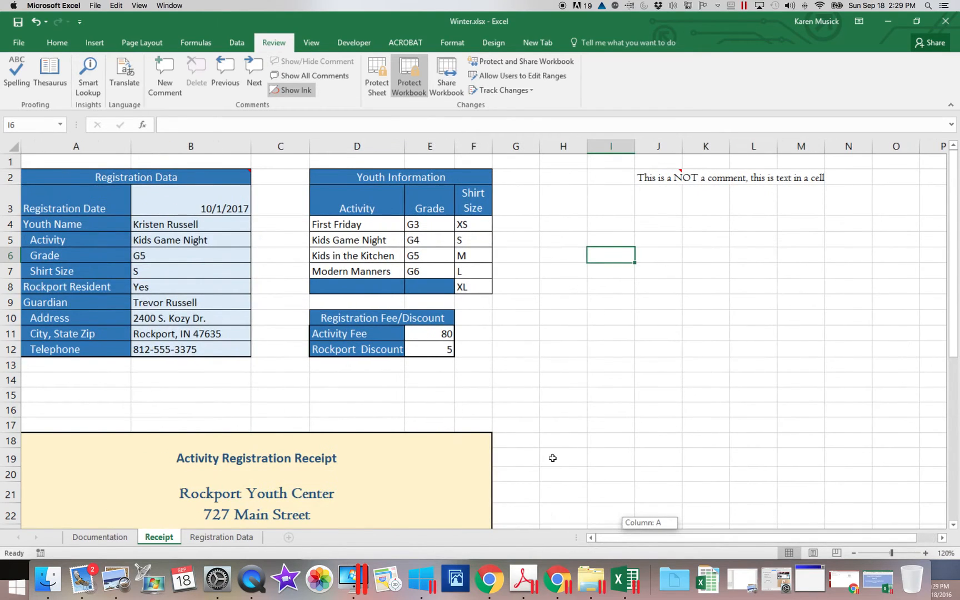
pyautogui.click(176, 177)
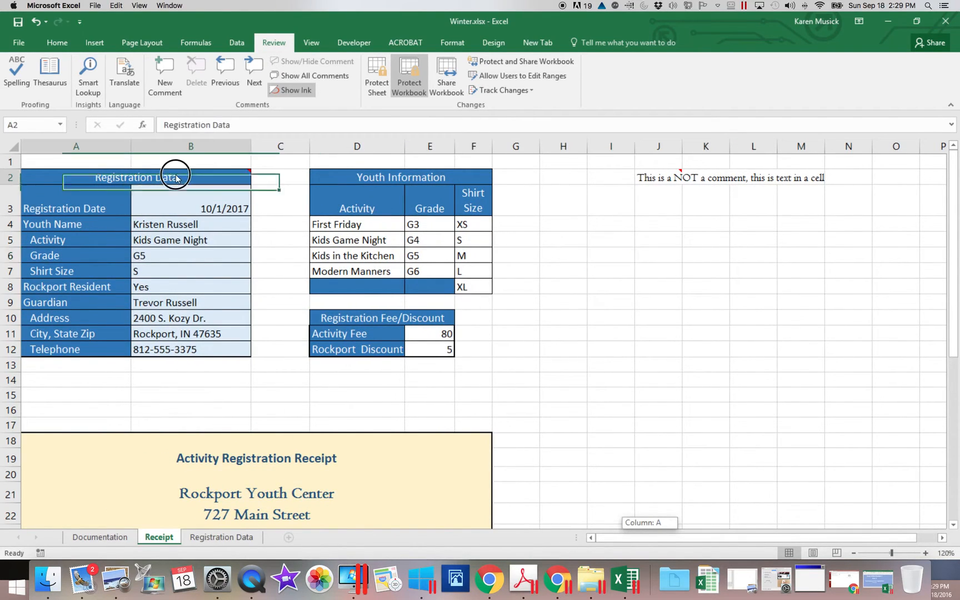
pyautogui.hscroll(2, 167, 179)
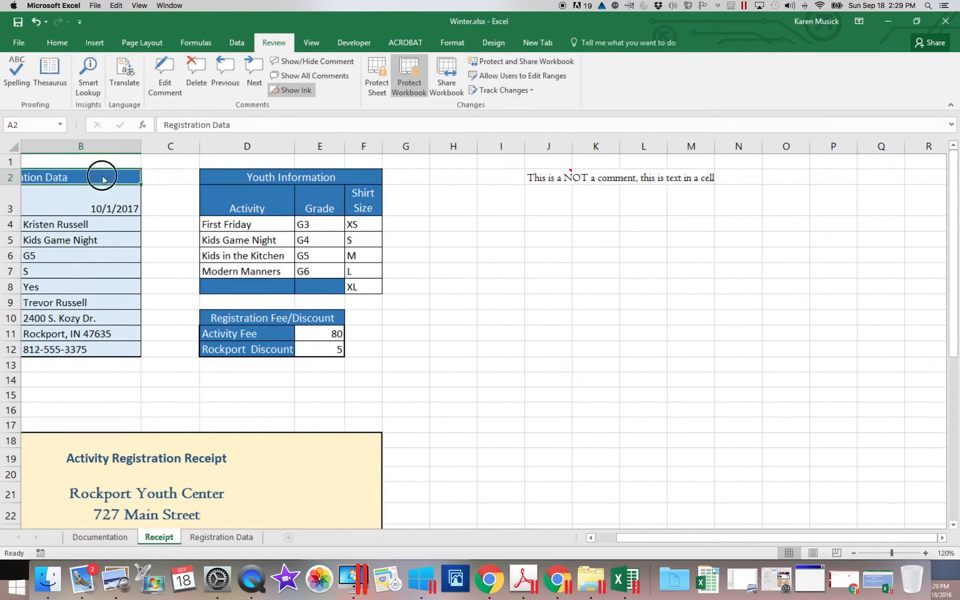
pyautogui.moveTo(103, 176)
pyautogui.moveTo(640, 538); pyautogui.dragTo(589, 539)
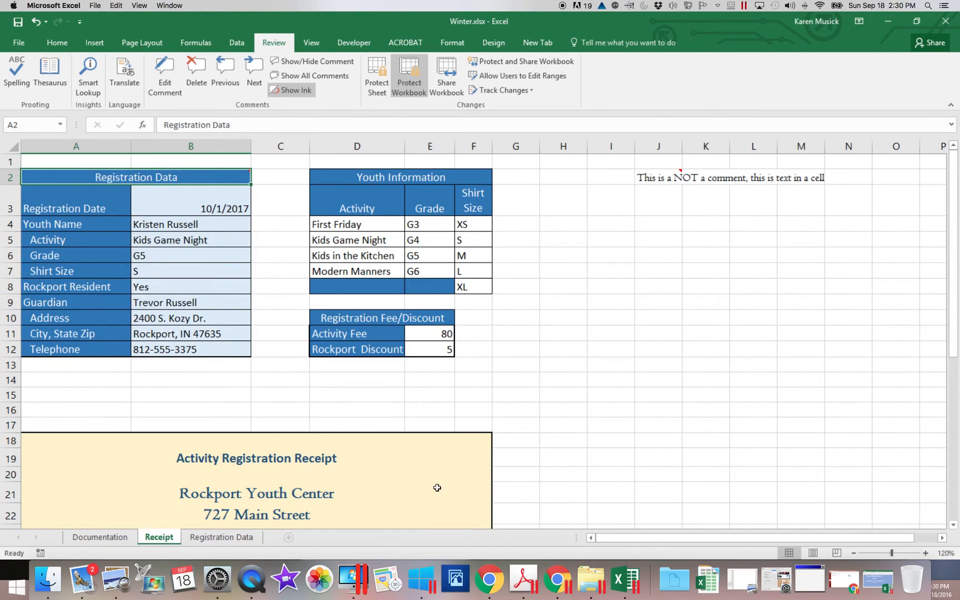
# Step: Add a comment to the Activity Fee amount in E11: "Did we finalize fee of $80 or is it $85?"
pyautogui.click(422, 337)
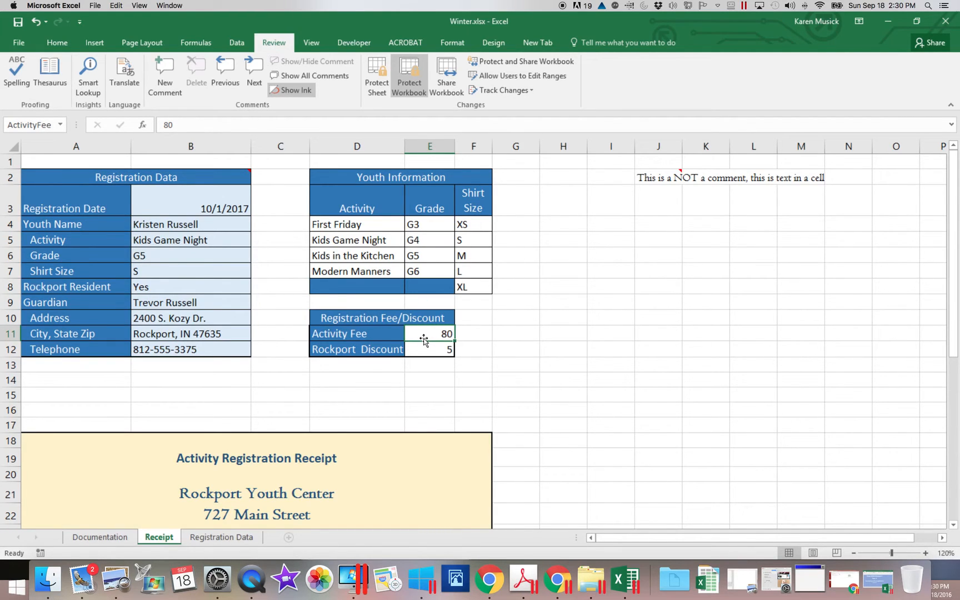
pyautogui.hscroll(3, 423, 339)
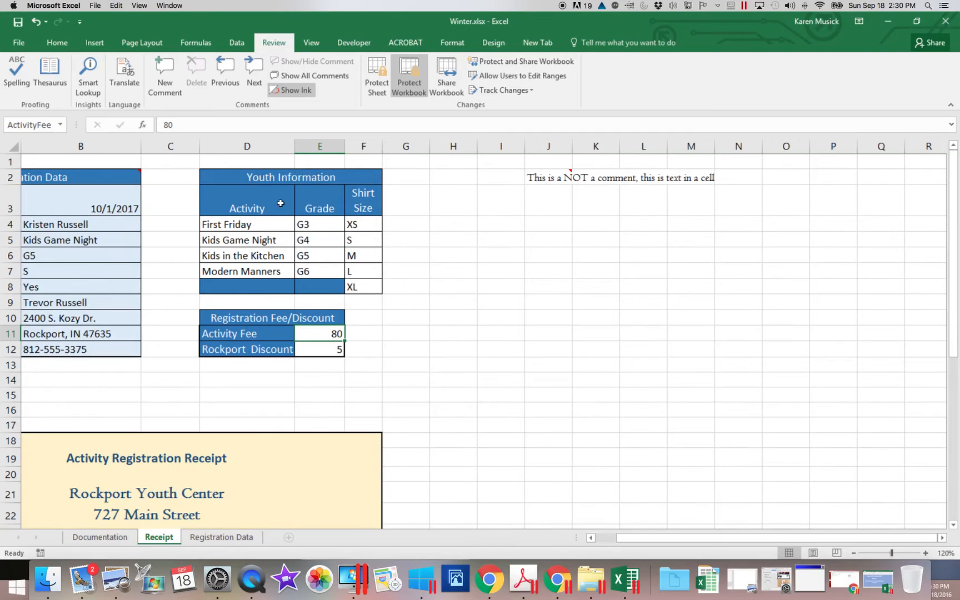
pyautogui.click(167, 90)
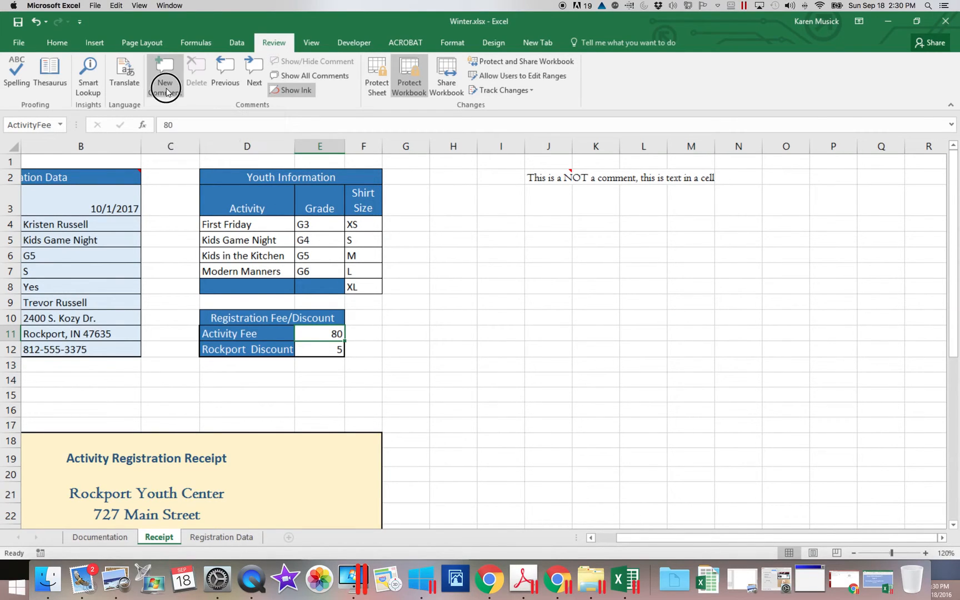
pyautogui.write('Did we finalize fee of $80 or is it $85?')
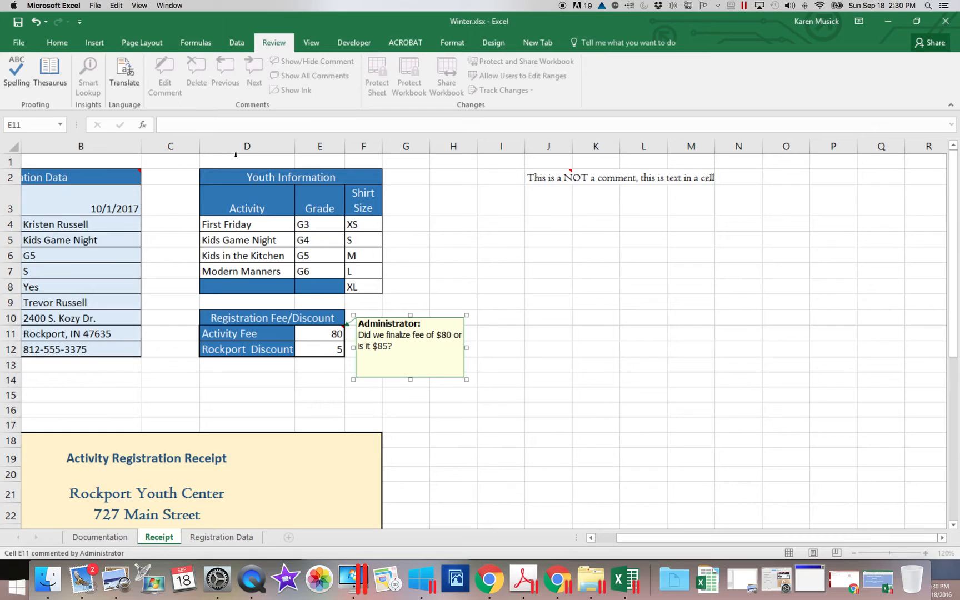
pyautogui.moveTo(429, 423); pyautogui.dragTo(439, 425)
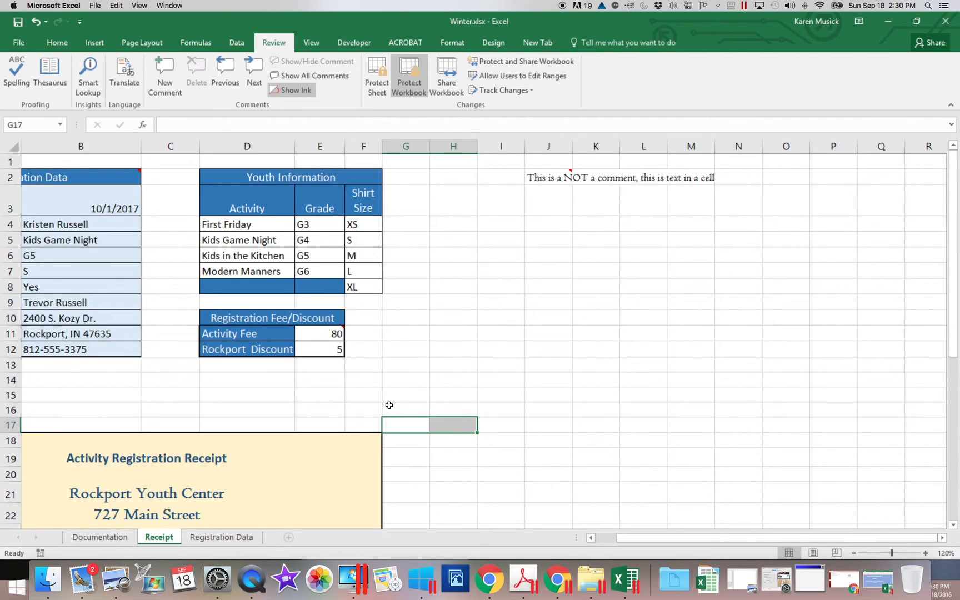
# Step: Review the comment on the Activity Fee amount in E11 and delete it, keeping the cell's value
pyautogui.click(335, 335)
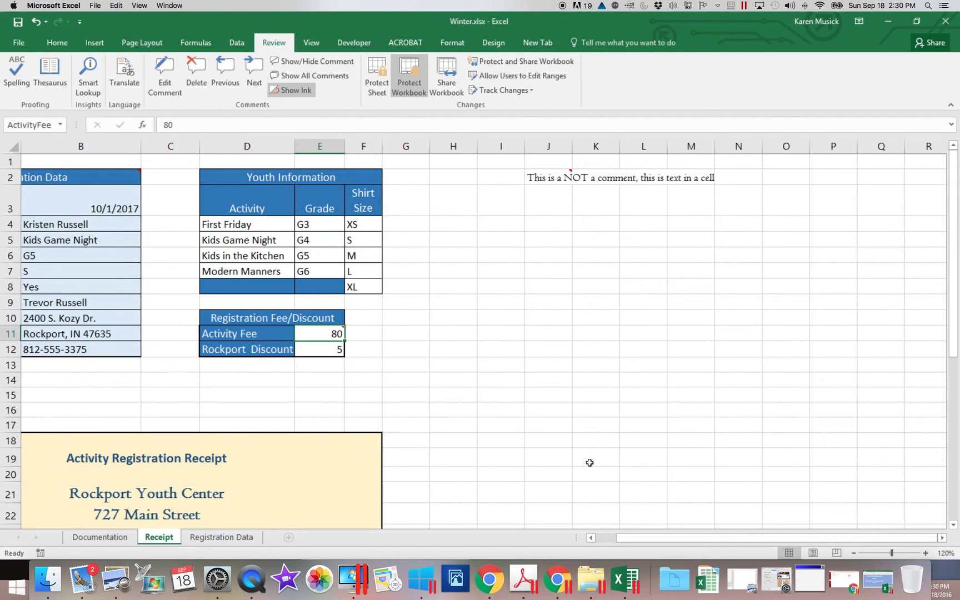
pyautogui.moveTo(654, 538); pyautogui.dragTo(594, 535)
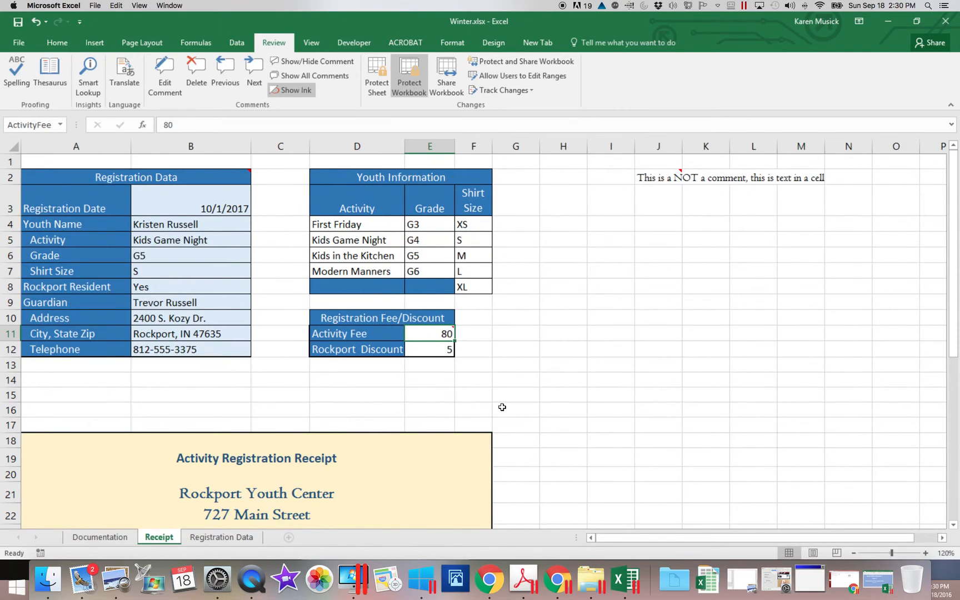
pyautogui.moveTo(424, 334)
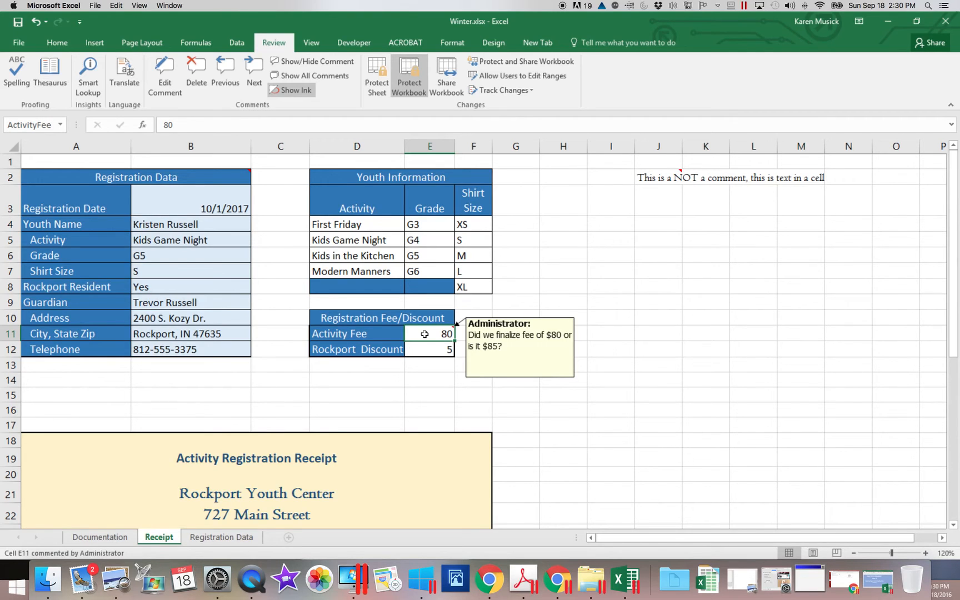
pyautogui.hscroll(1, 311, 223)
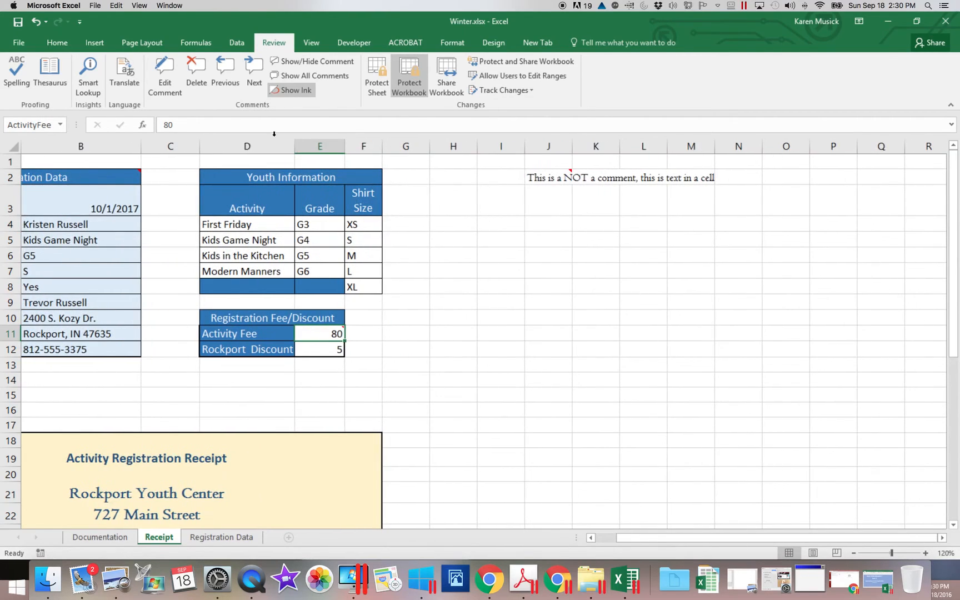
pyautogui.click(198, 70)
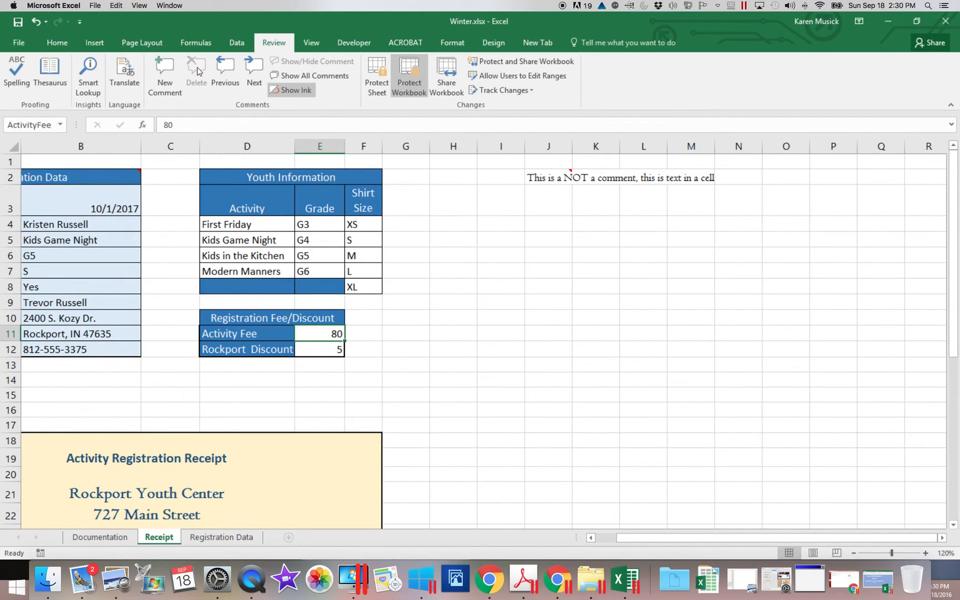
pyautogui.click(328, 332)
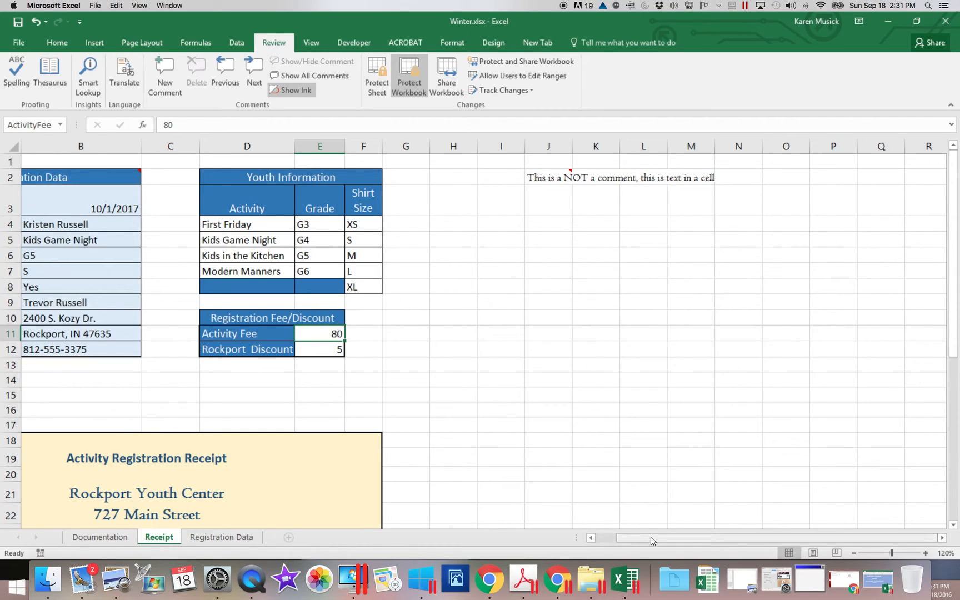
# Step: Add a comment to the receipt's Rockport Discount amount in E34: "This IF function determines whether to allow the Rockport Resident discount."
pyautogui.moveTo(650, 538); pyautogui.dragTo(594, 537)
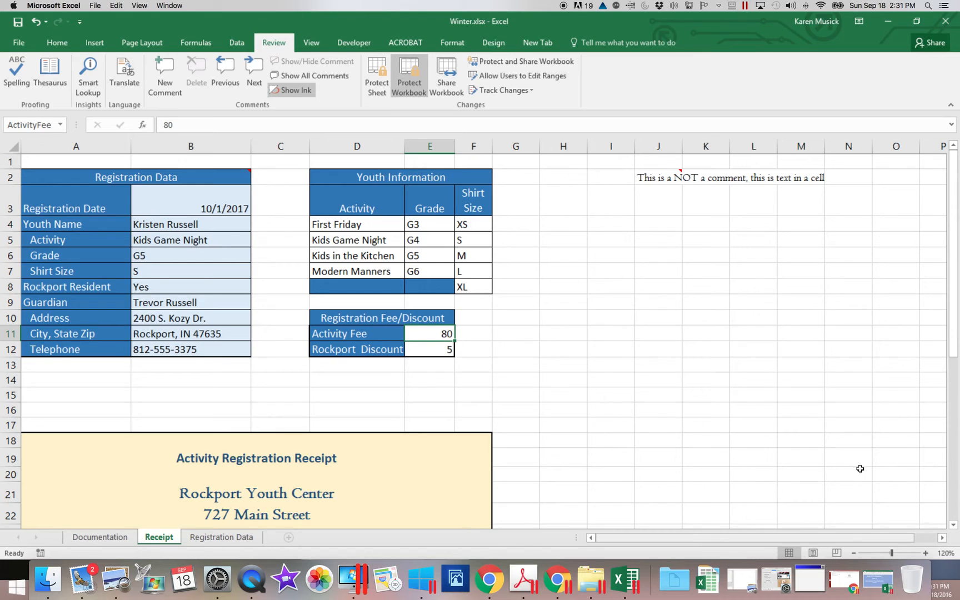
pyautogui.click(953, 525)
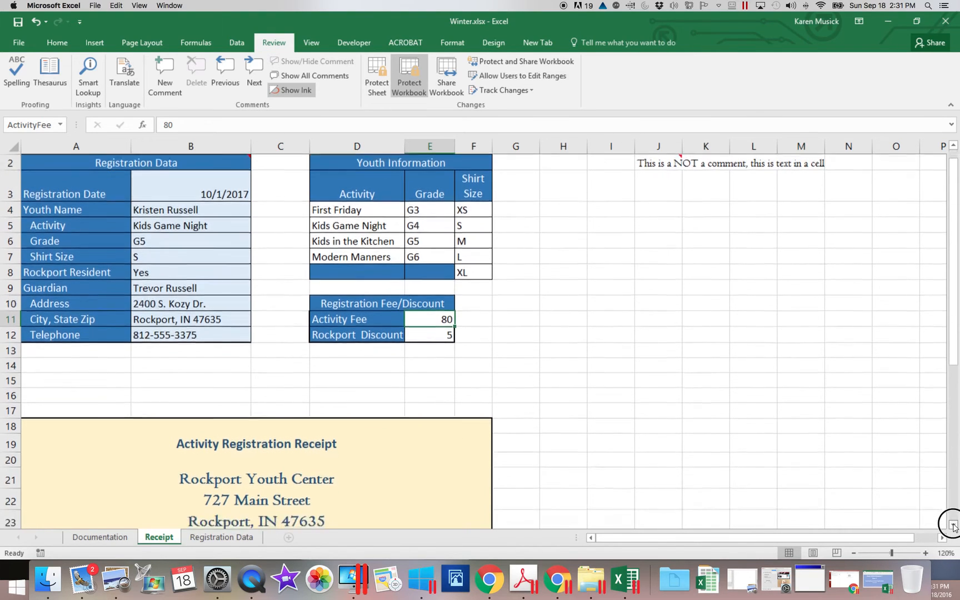
pyautogui.click(953, 526)
pyautogui.click(953, 526)
pyautogui.click(953, 525)
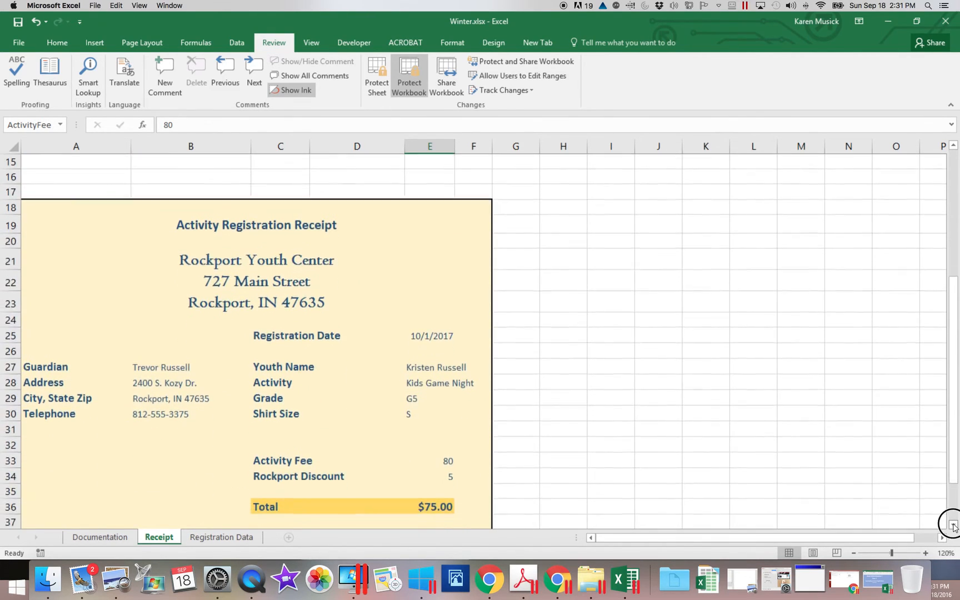
pyautogui.click(953, 526)
pyautogui.click(953, 525)
pyautogui.click(953, 526)
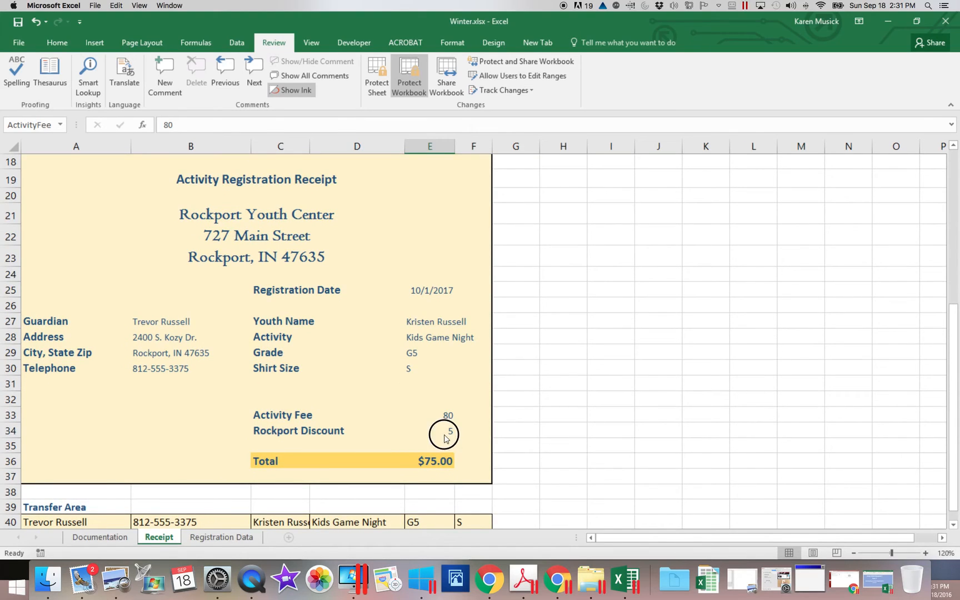
pyautogui.click(443, 434)
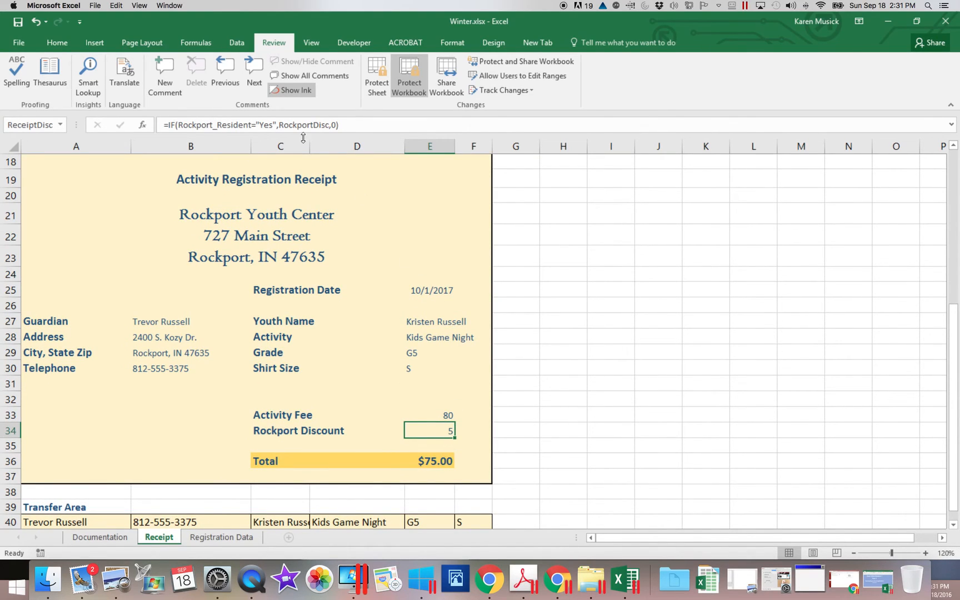
pyautogui.click(165, 87)
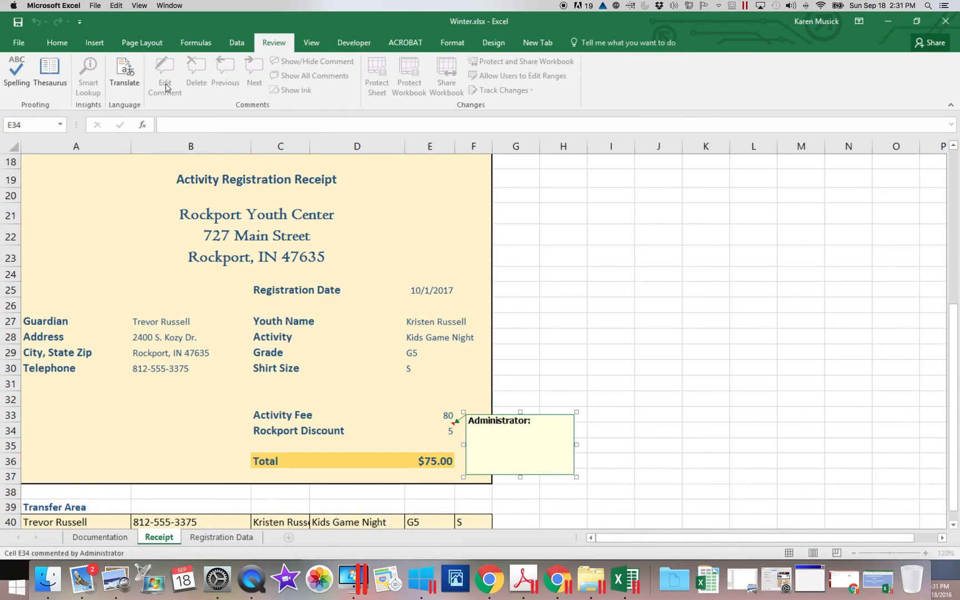
pyautogui.write('This IF')
pyautogui.write(' function')
pyautogui.write(' deter')
pyautogui.write('mines w')
pyautogui.write('hether ')
pyautogui.write('or')
pyautogui.press('BackSpace')
pyautogui.press('BackSpace')
pyautogui.press('BackSpace')
pyautogui.write('to allow ')
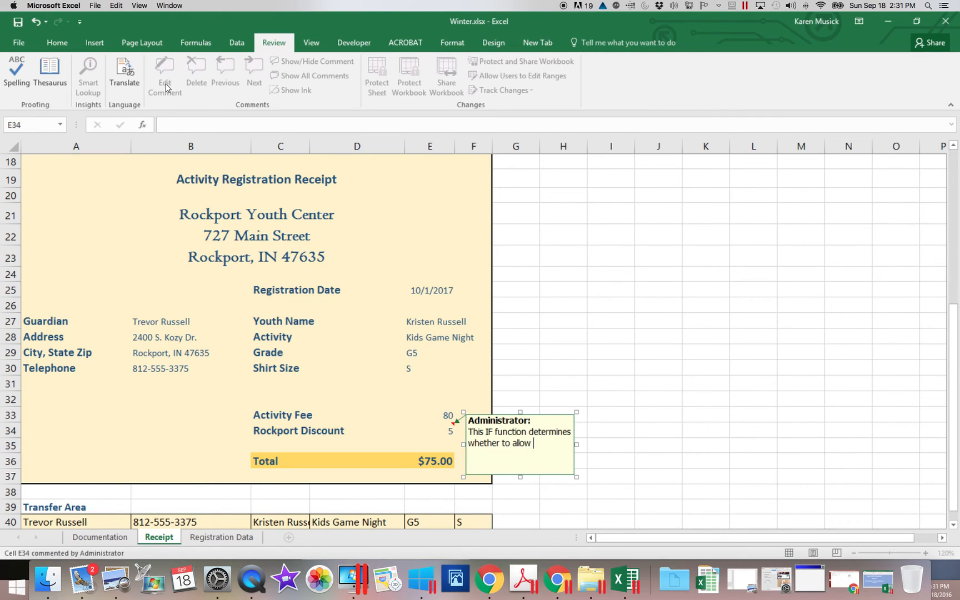
pyautogui.write('the Rockport R')
pyautogui.press('BackSpace')
pyautogui.write('Residen')
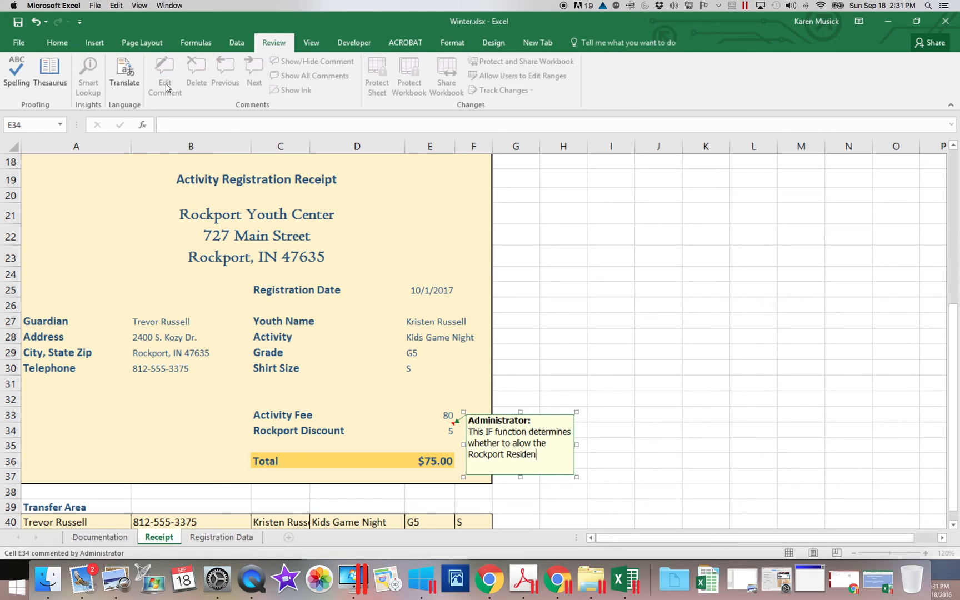
pyautogui.write('t discu')
pyautogui.write('ount.')
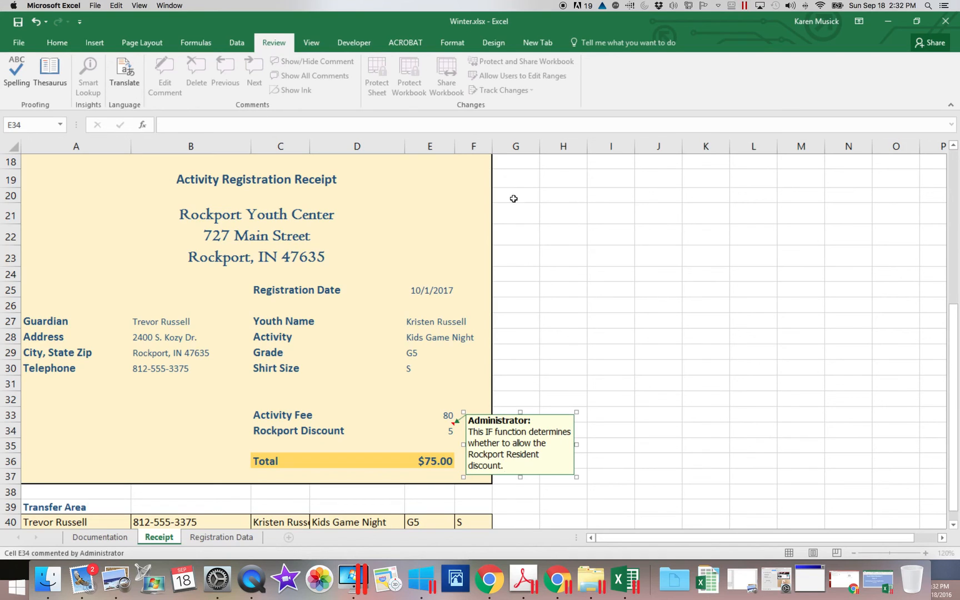
pyautogui.click(531, 215)
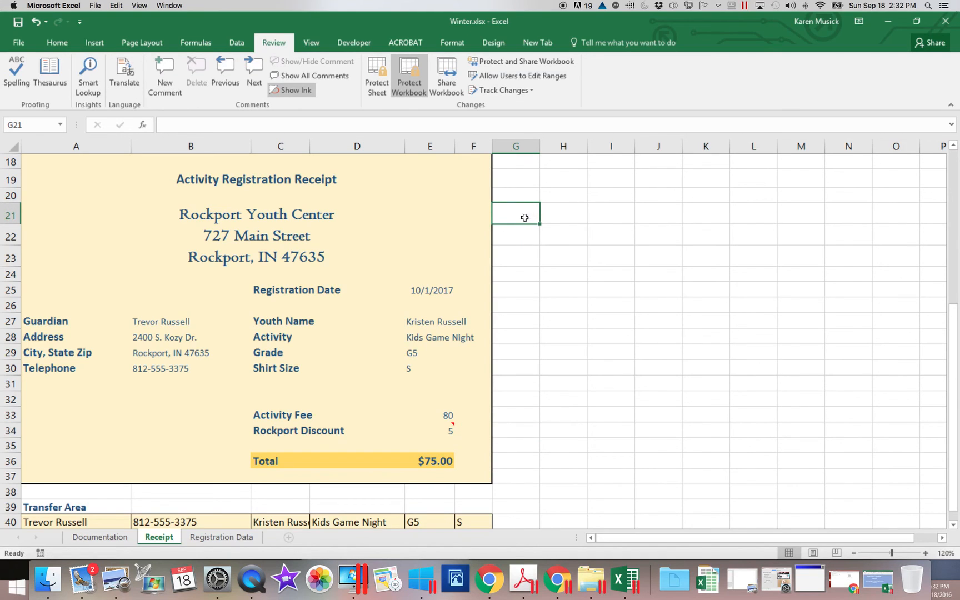
pyautogui.click(424, 429)
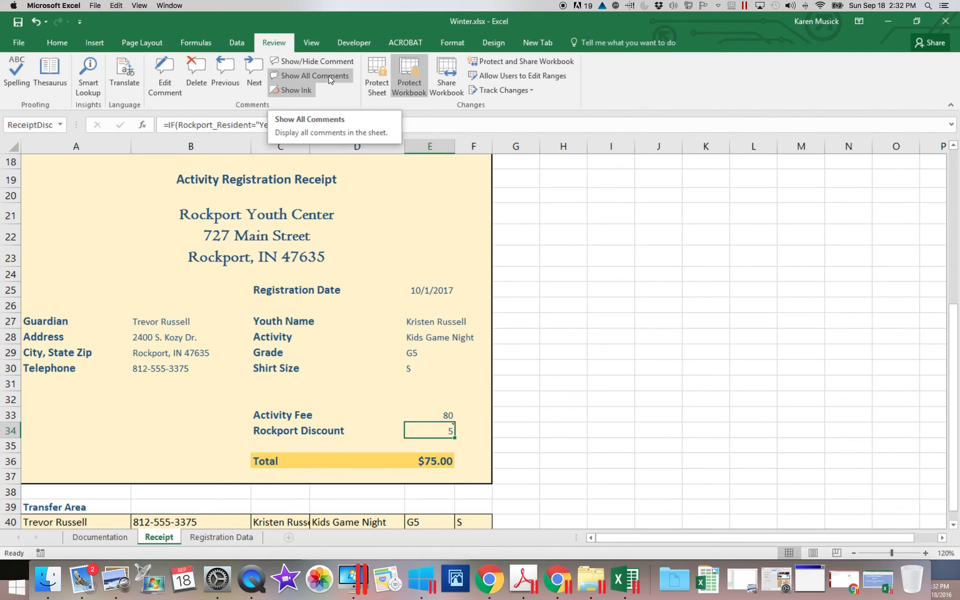
pyautogui.click(561, 213)
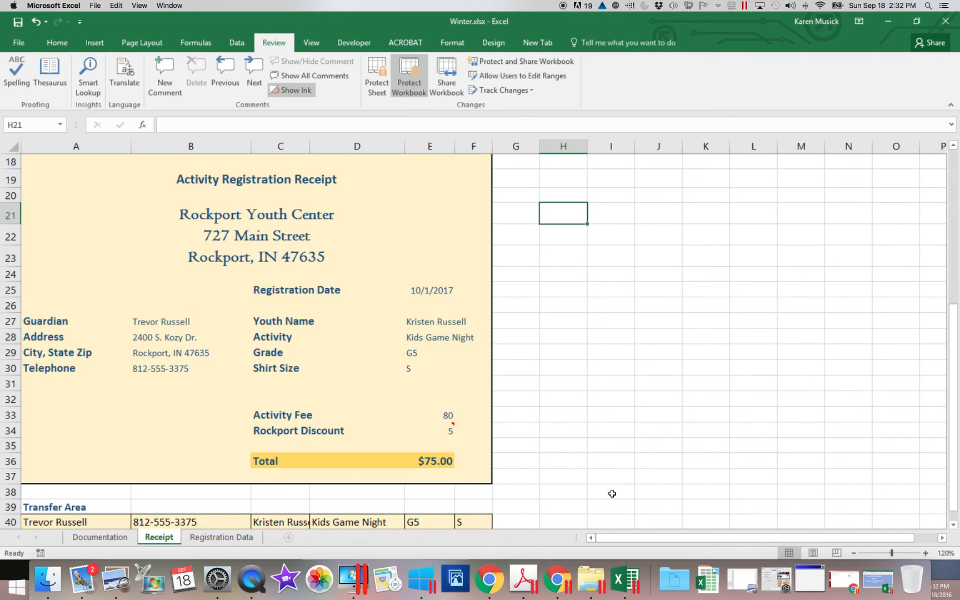
# Step: Select cell J2, which holds the text "This is a NOT a comment, this is text in a cell"
pyautogui.moveTo(952, 494); pyautogui.dragTo(915, 248)
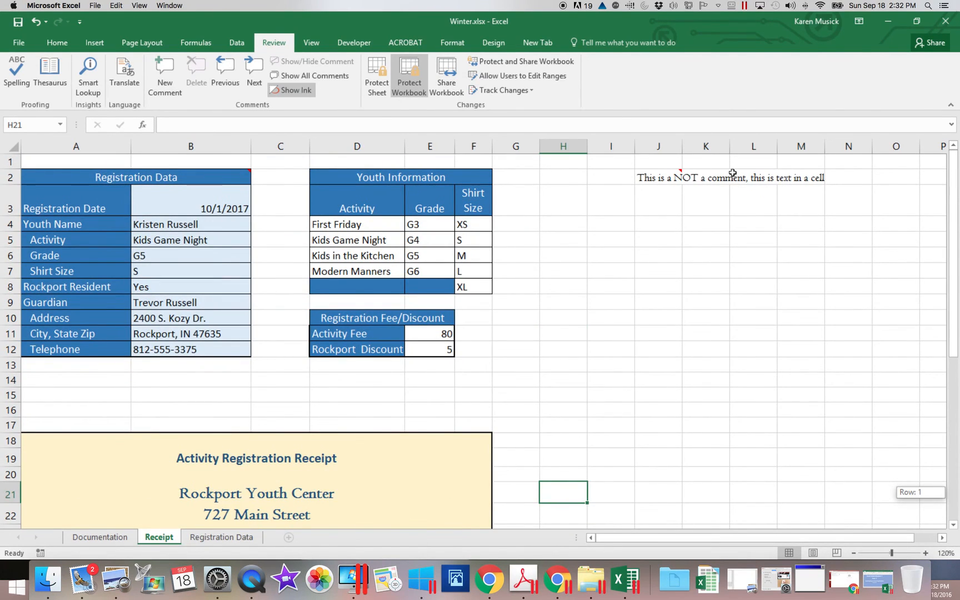
pyautogui.click(668, 178)
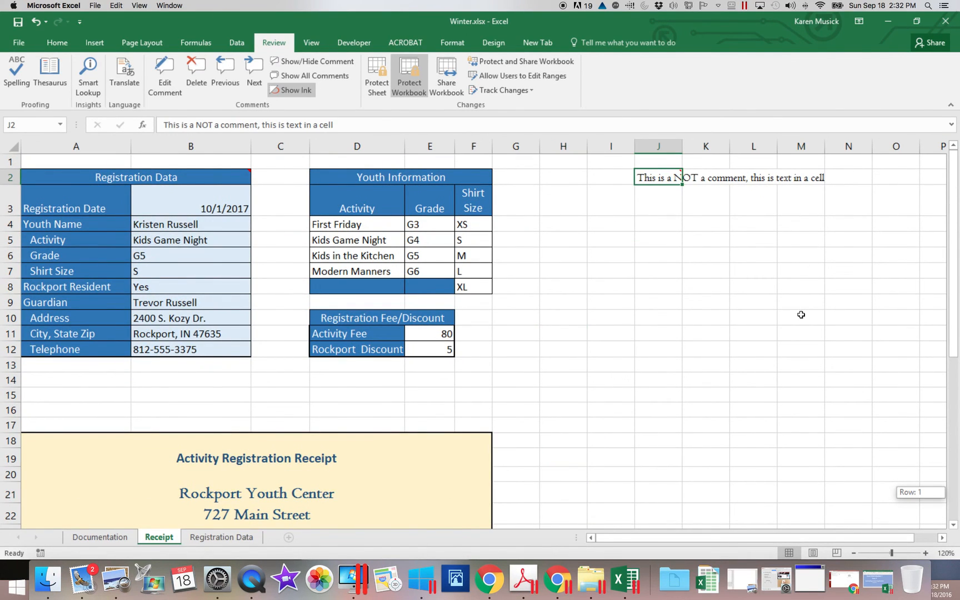